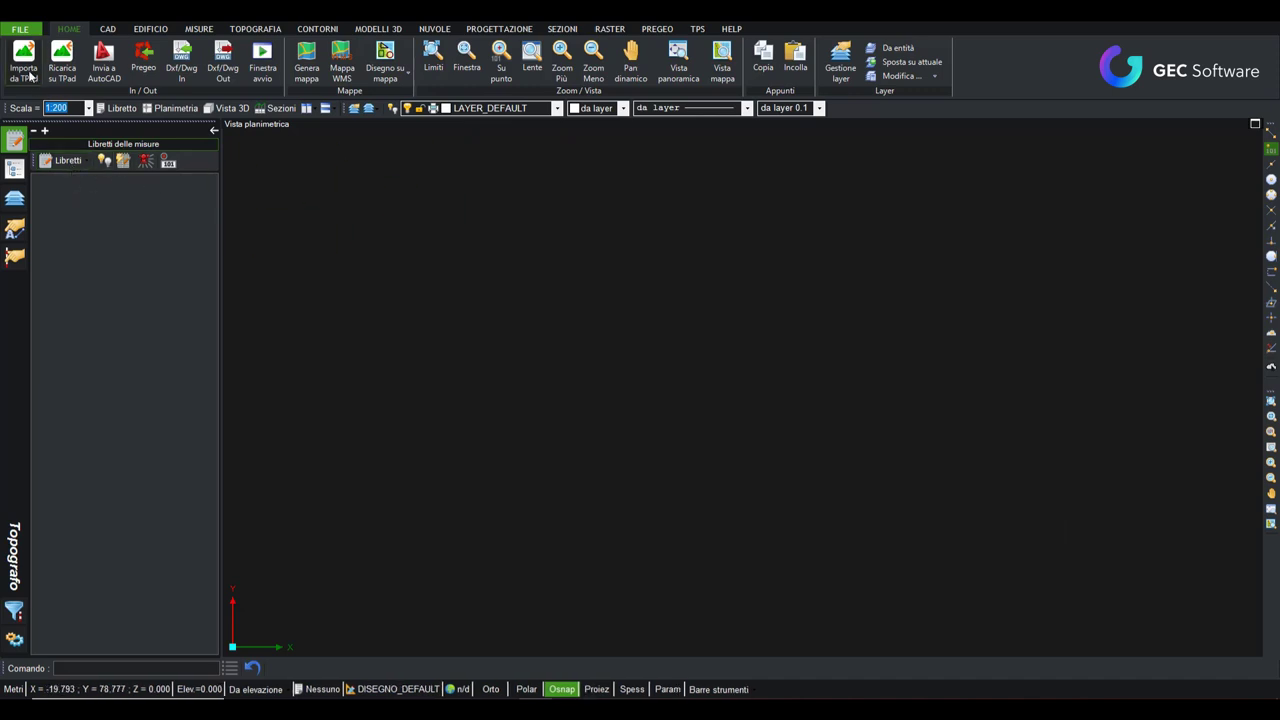
Create a new empty booklet 'Nuovo libretto' and bring up the instrument/controller import window.
click(114, 112)
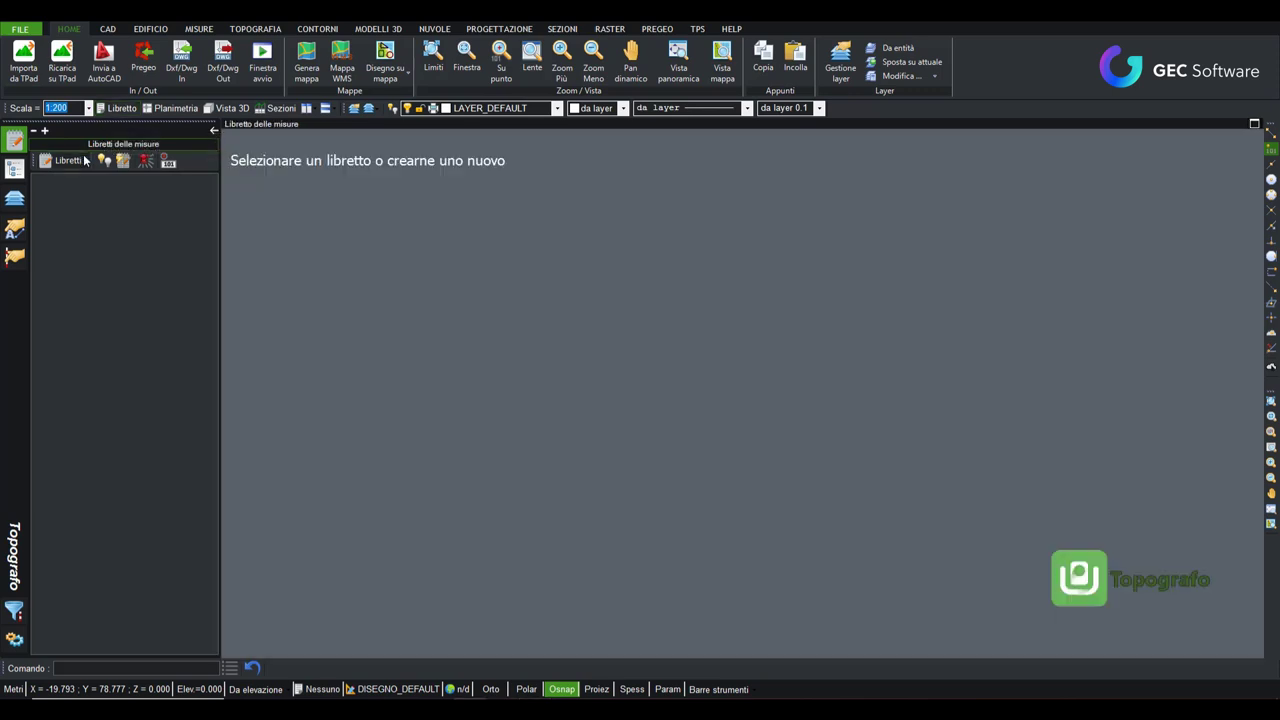
click(68, 160)
click(90, 191)
key(Return)
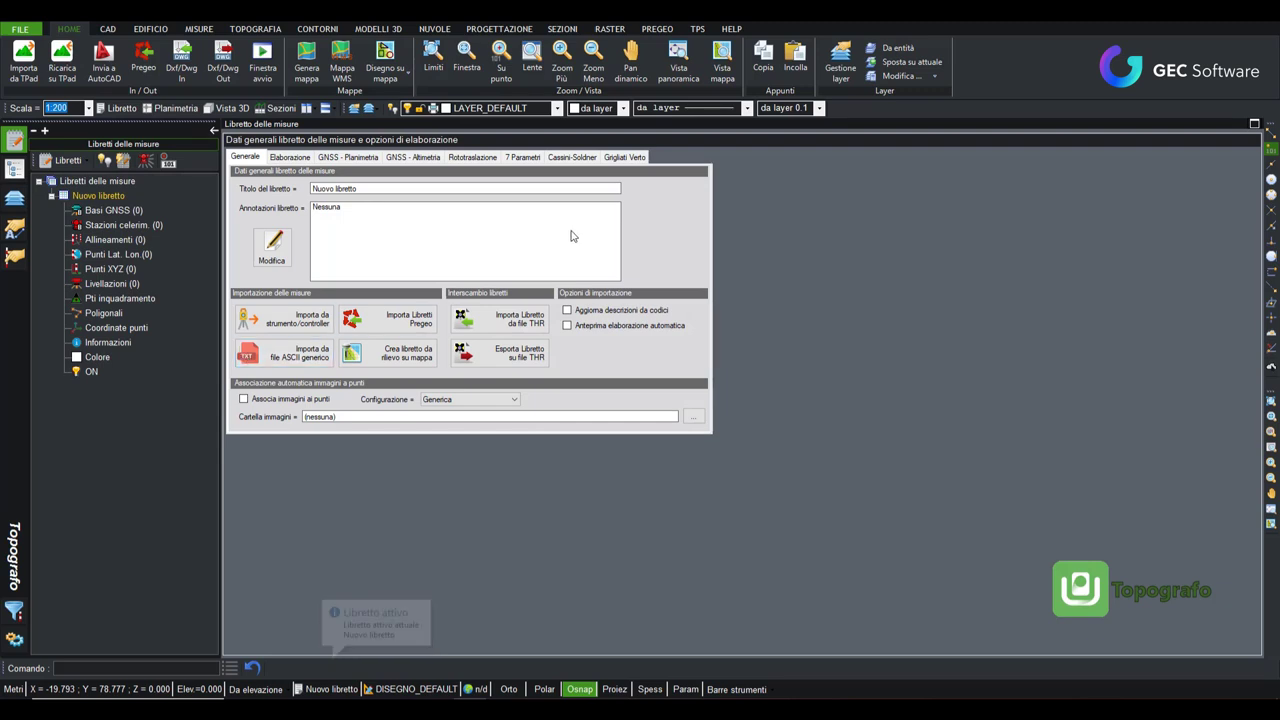
click(294, 328)
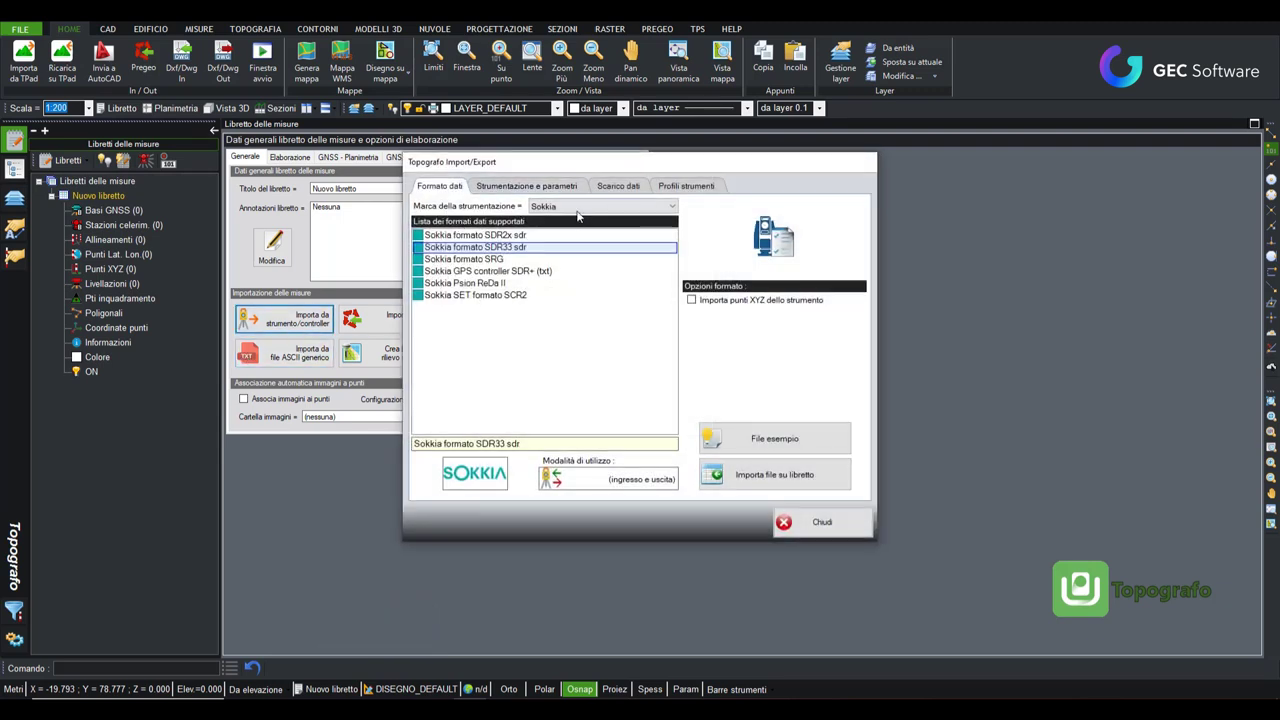
Import the Topcon Geopro mm3 file TopcomGEOPRO_MM3.mm3 into the booklet.
click(580, 208)
click(580, 440)
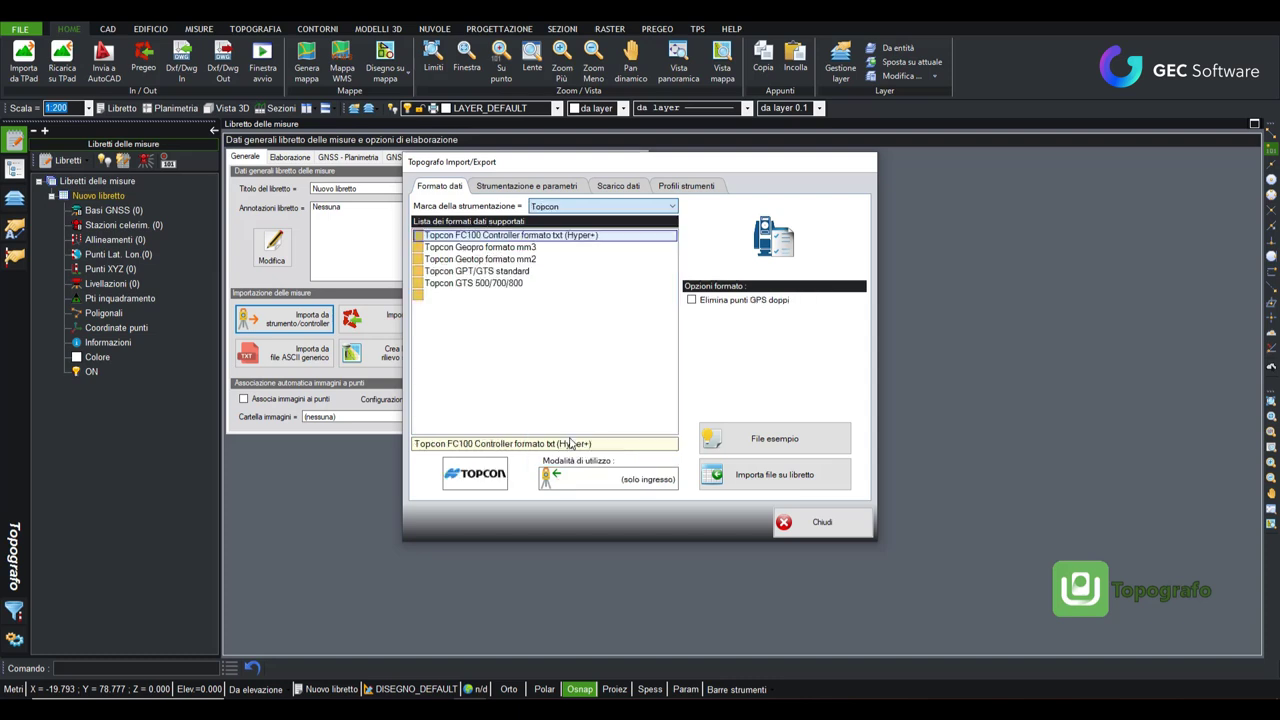
click(520, 248)
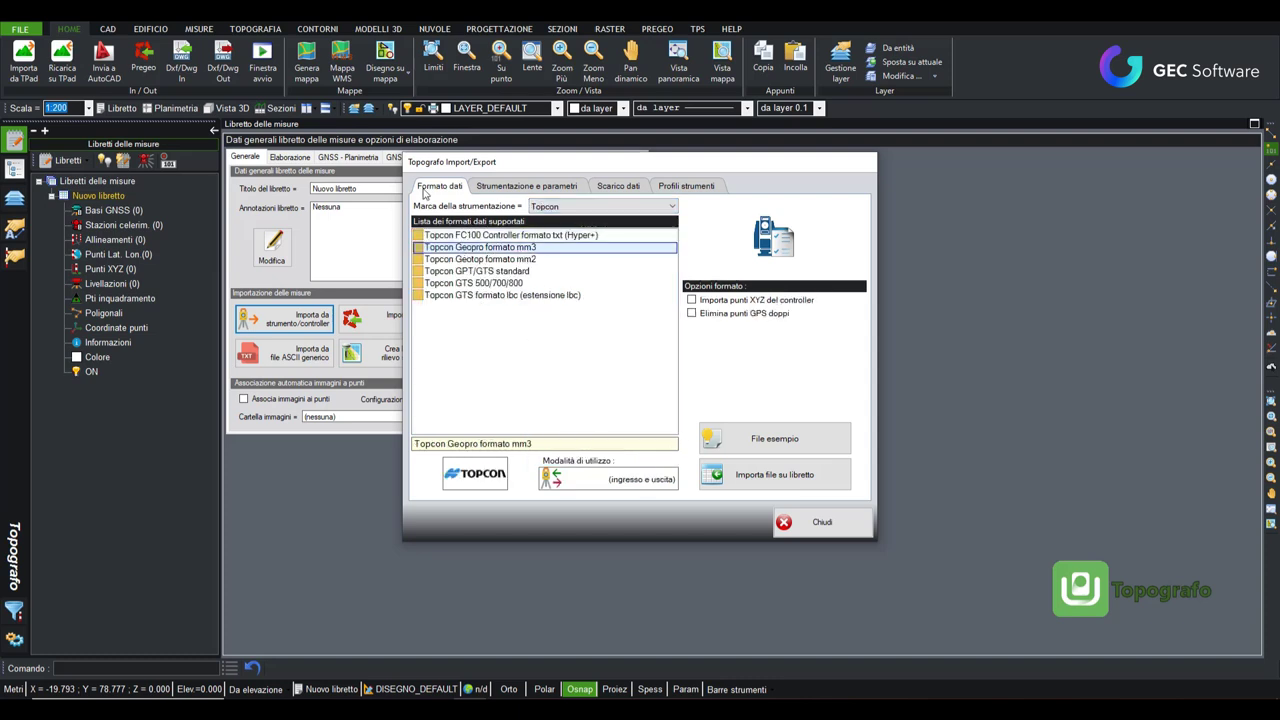
click(773, 478)
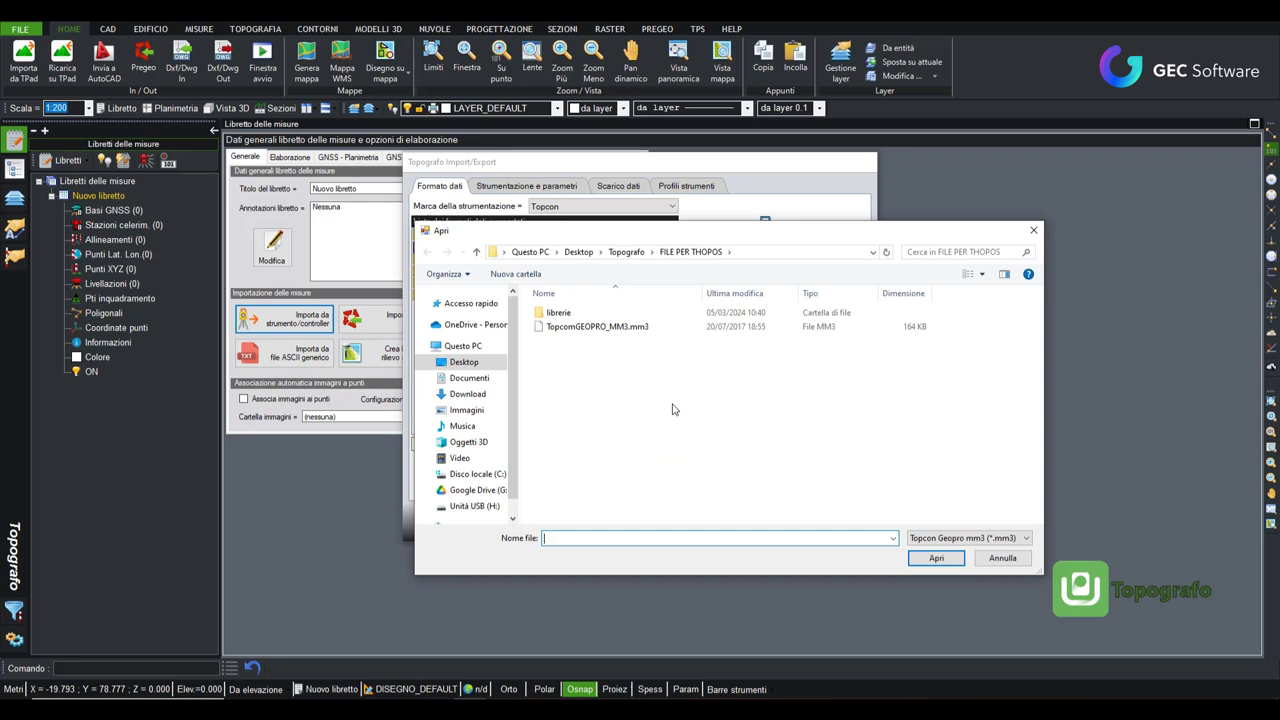
click(618, 330)
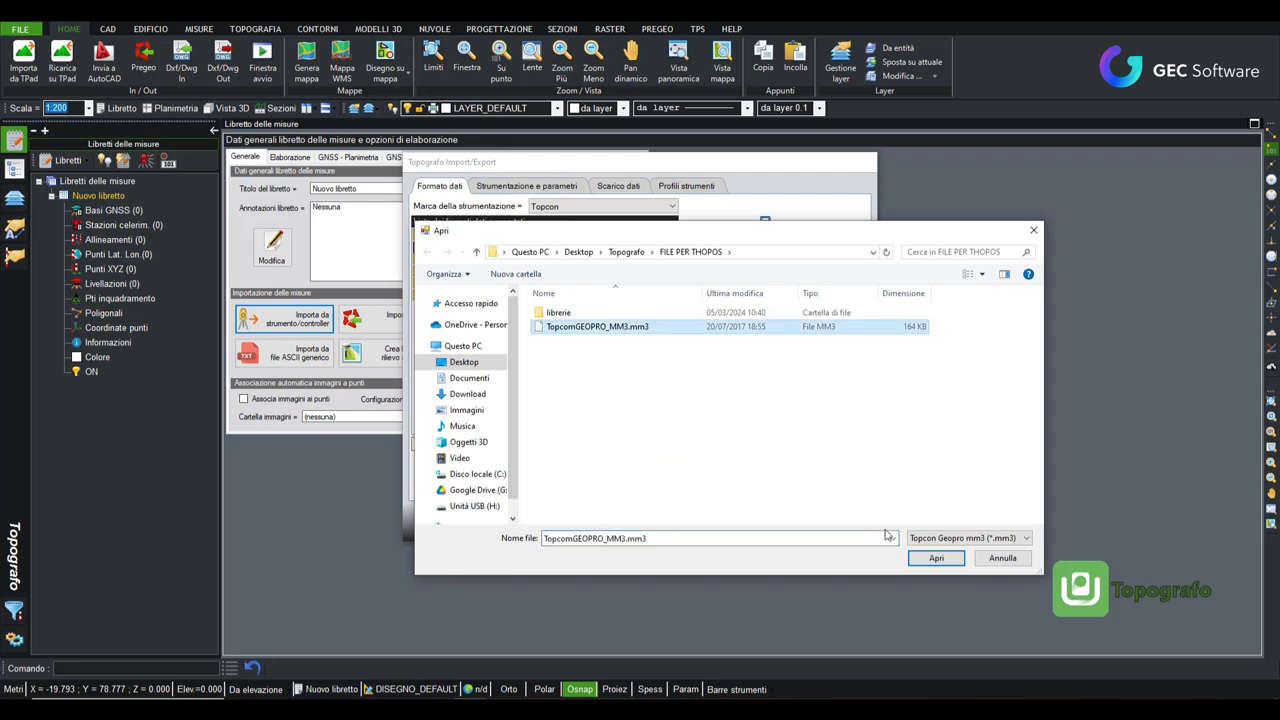
click(936, 559)
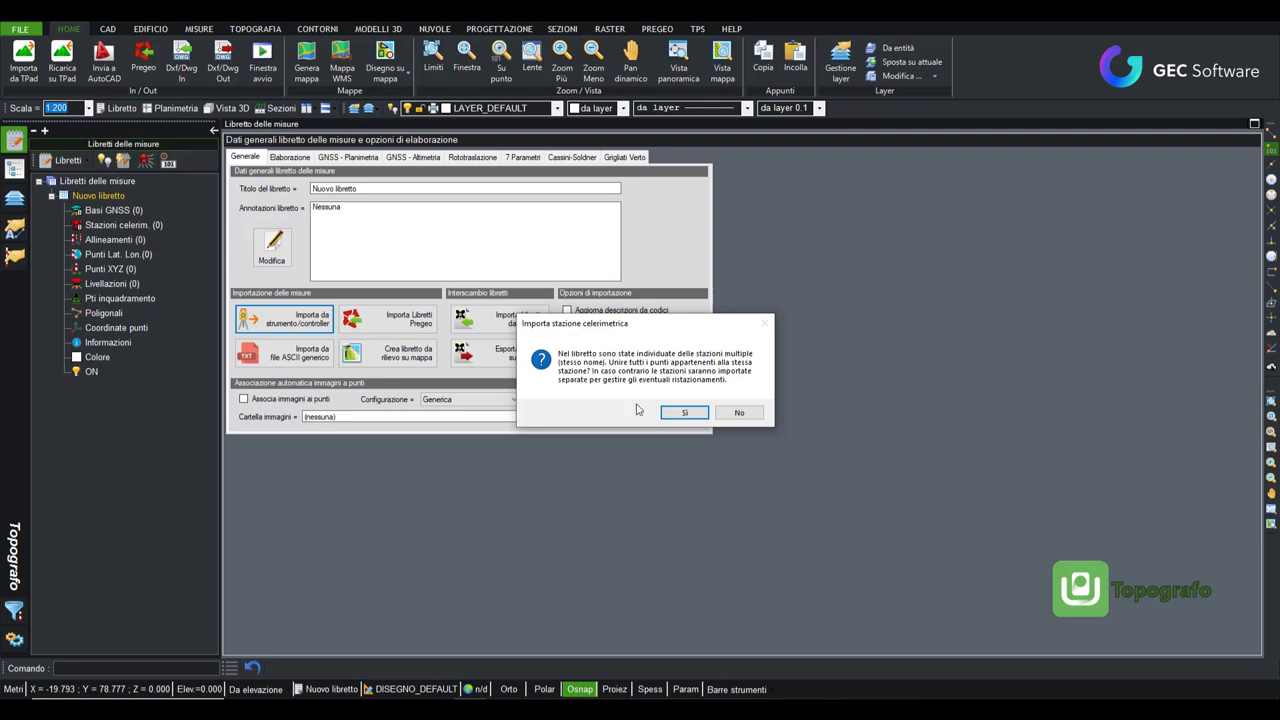
Merge same-named stations, then review base BASE_CASOLO_27-12-121, GPS baselines, station 100 and the GNSS bases.
click(686, 413)
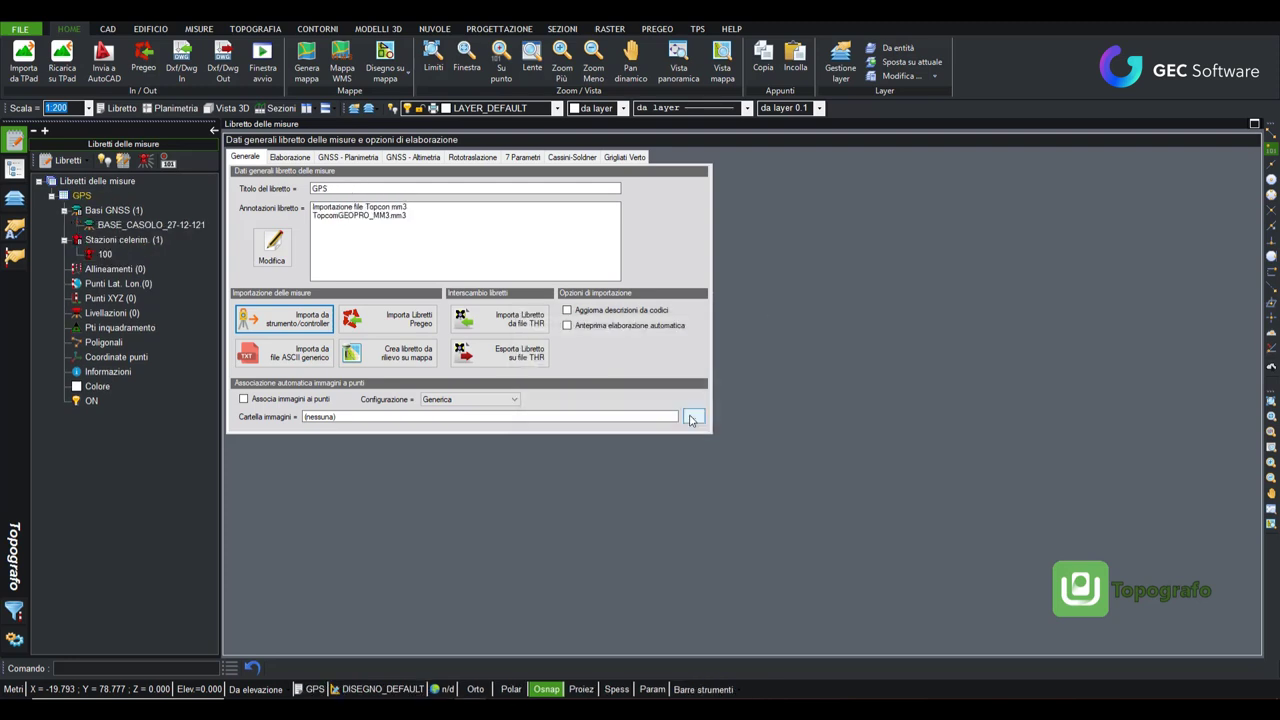
click(113, 226)
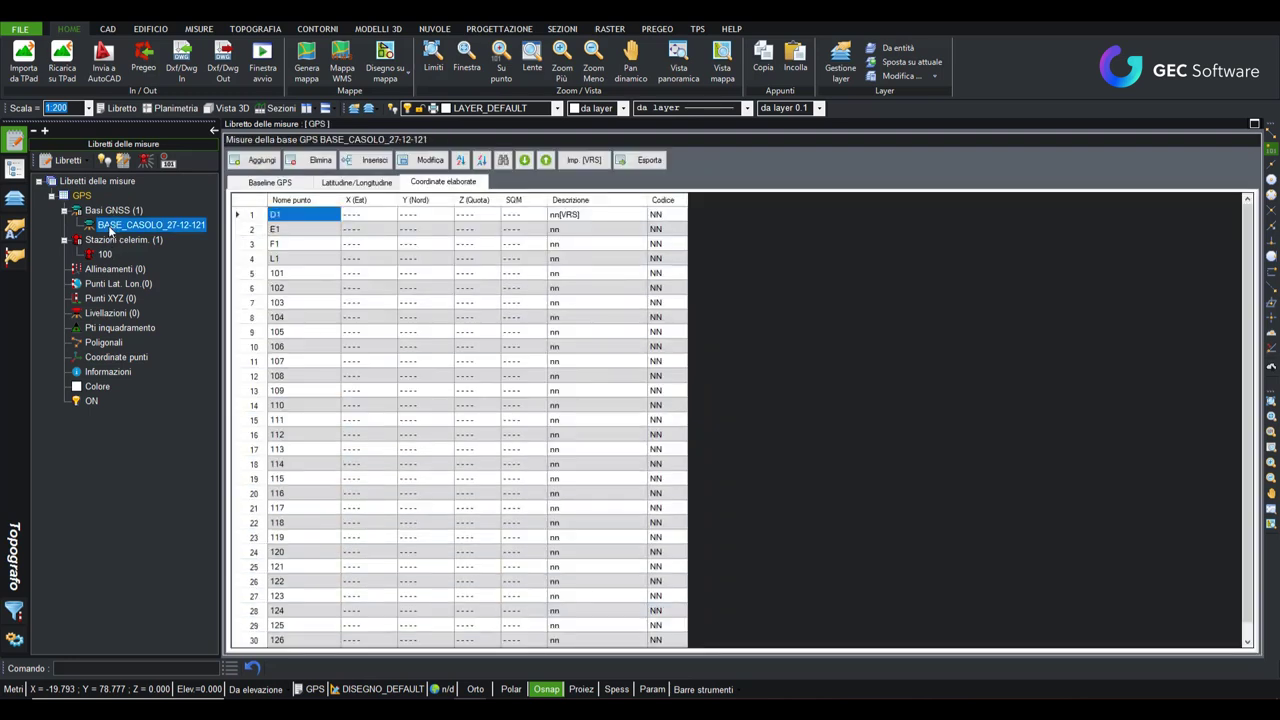
click(286, 185)
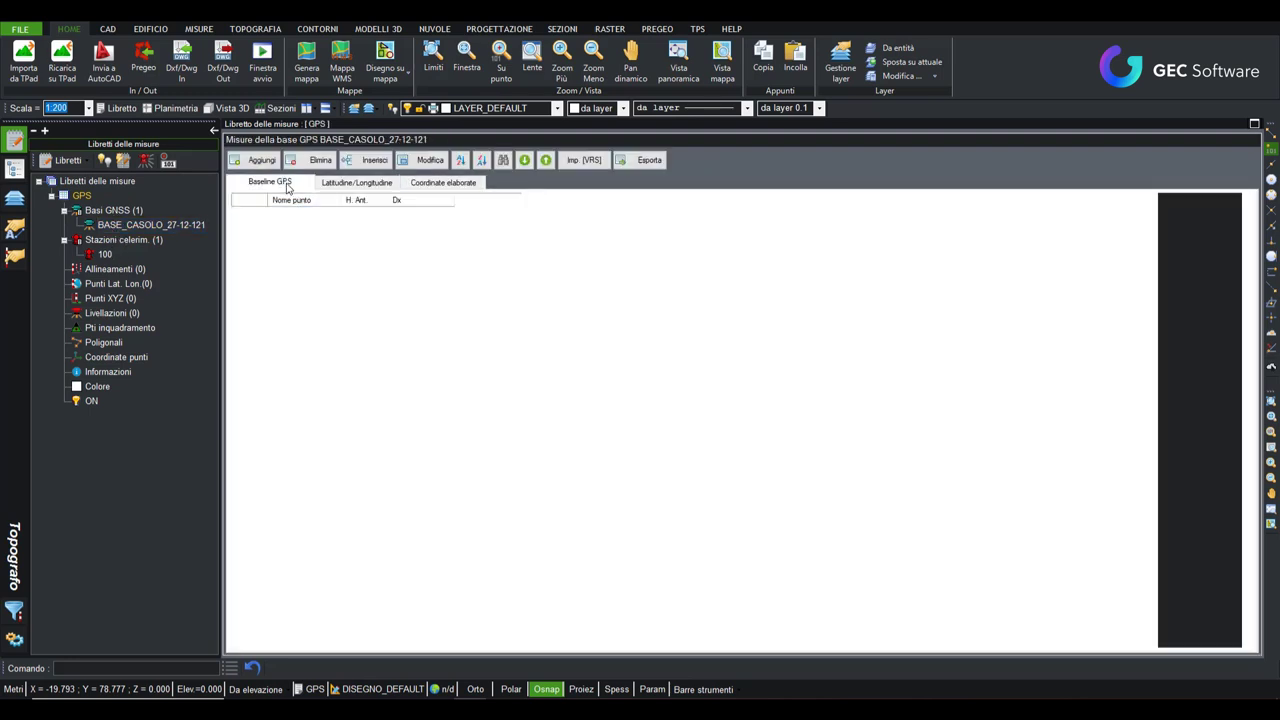
click(106, 256)
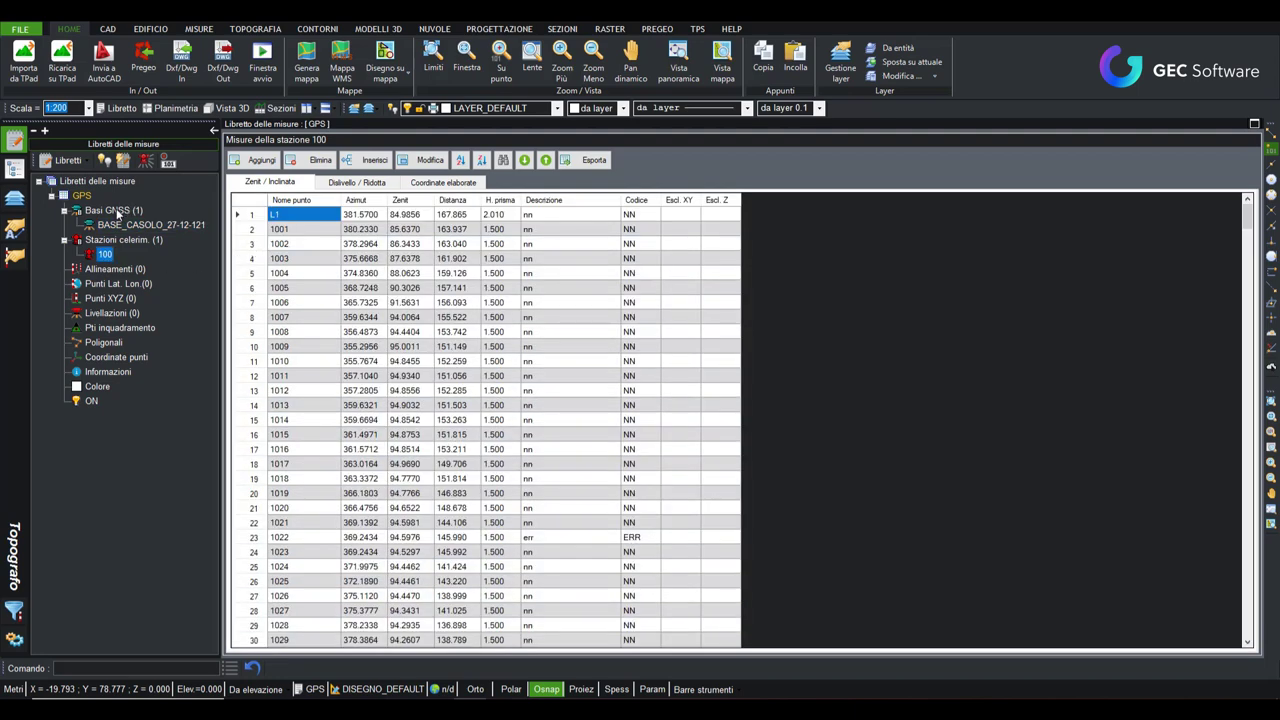
click(101, 211)
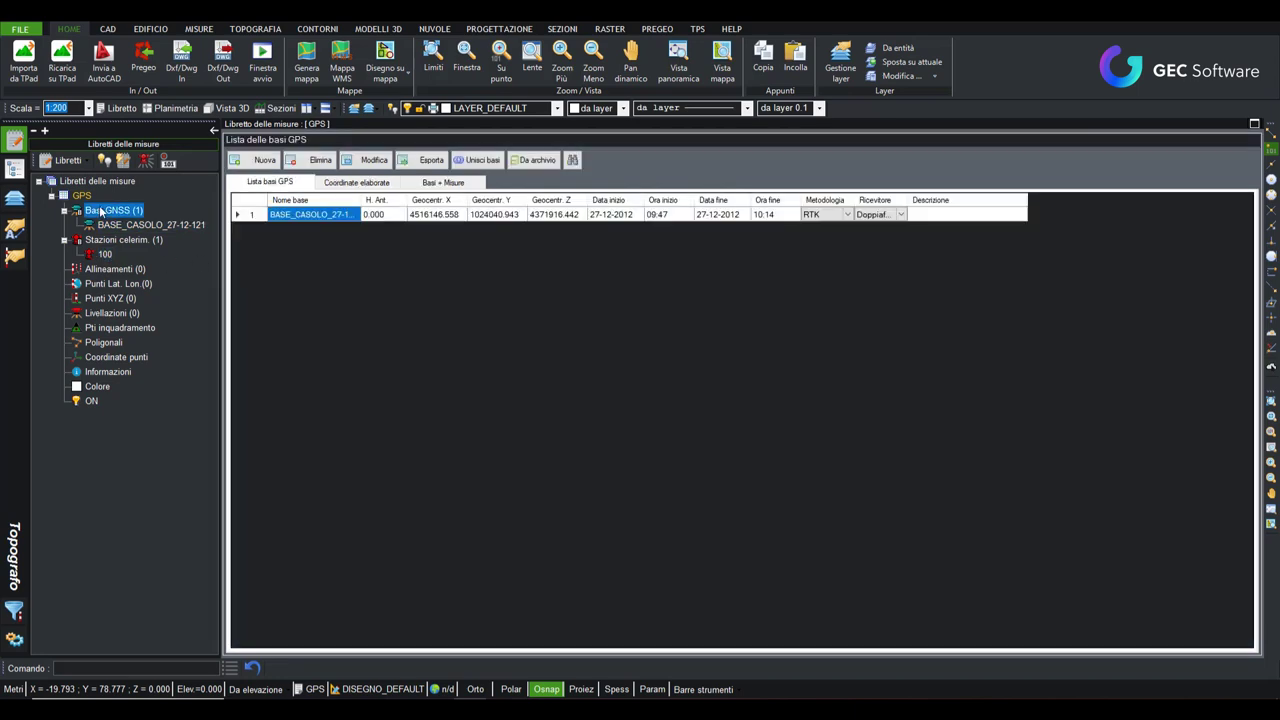
click(67, 196)
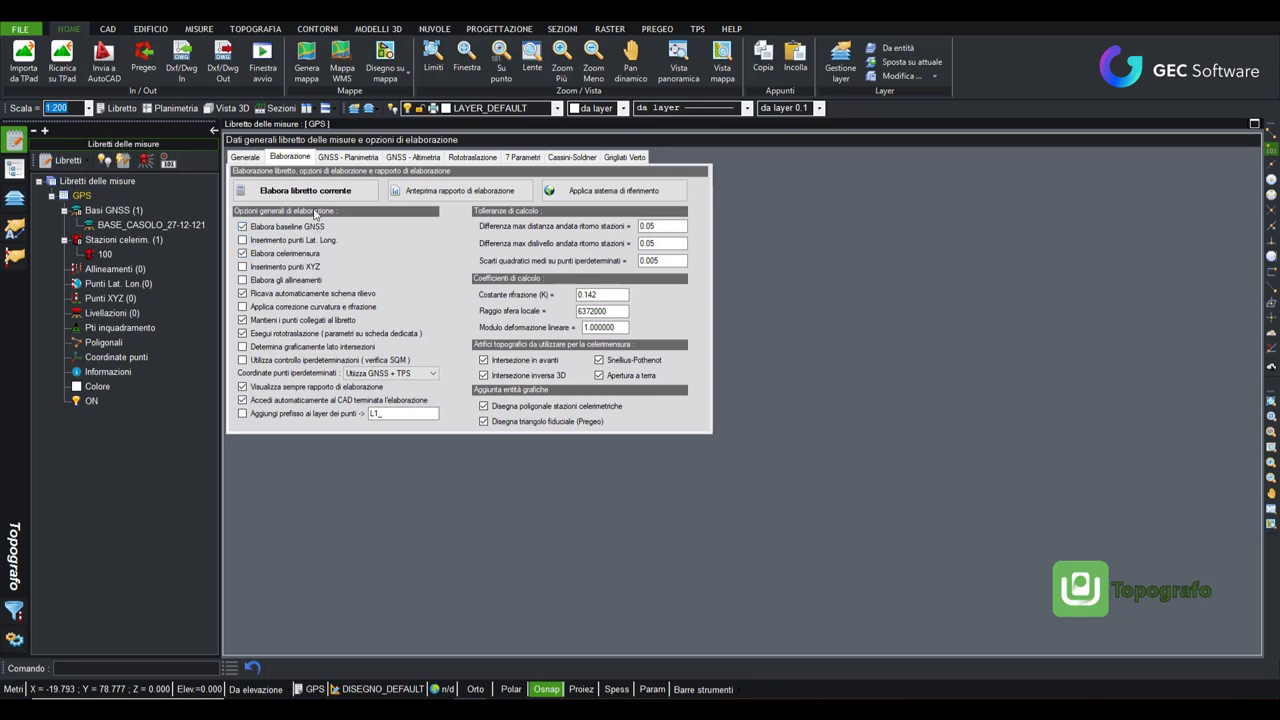
Process the GPS booklet, computing and accepting the rototranslation.
click(312, 192)
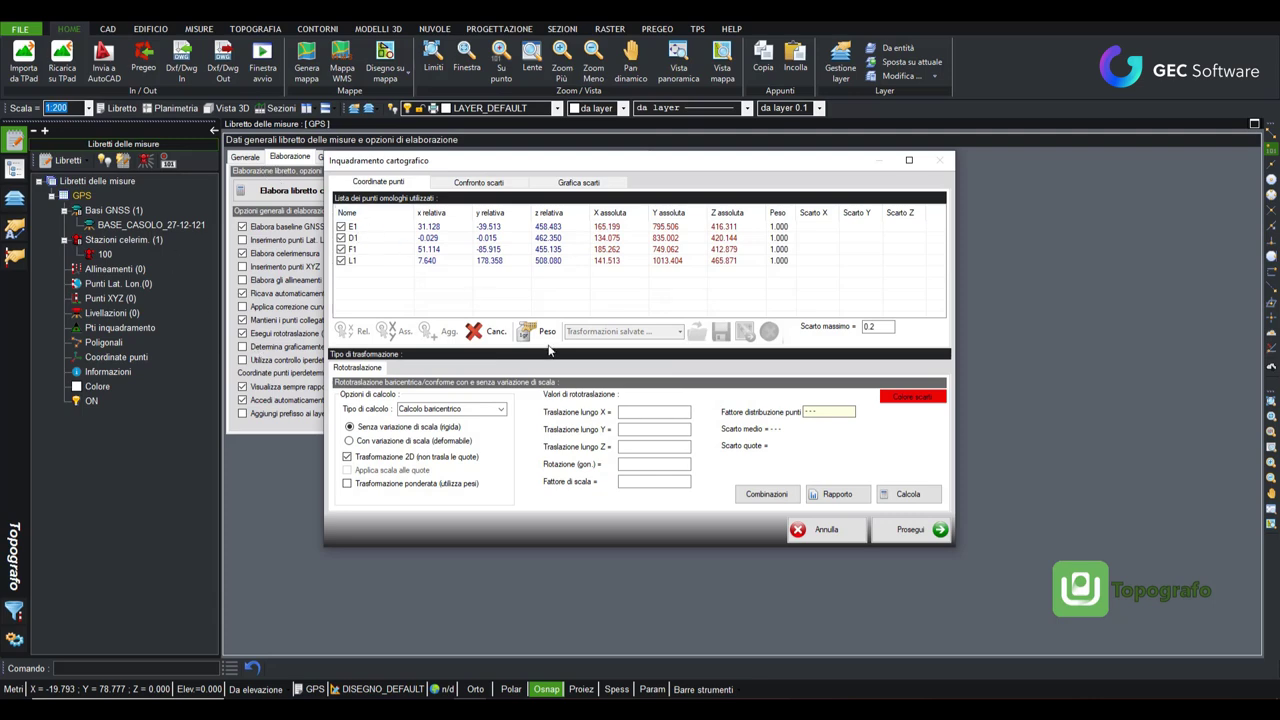
click(890, 494)
click(905, 530)
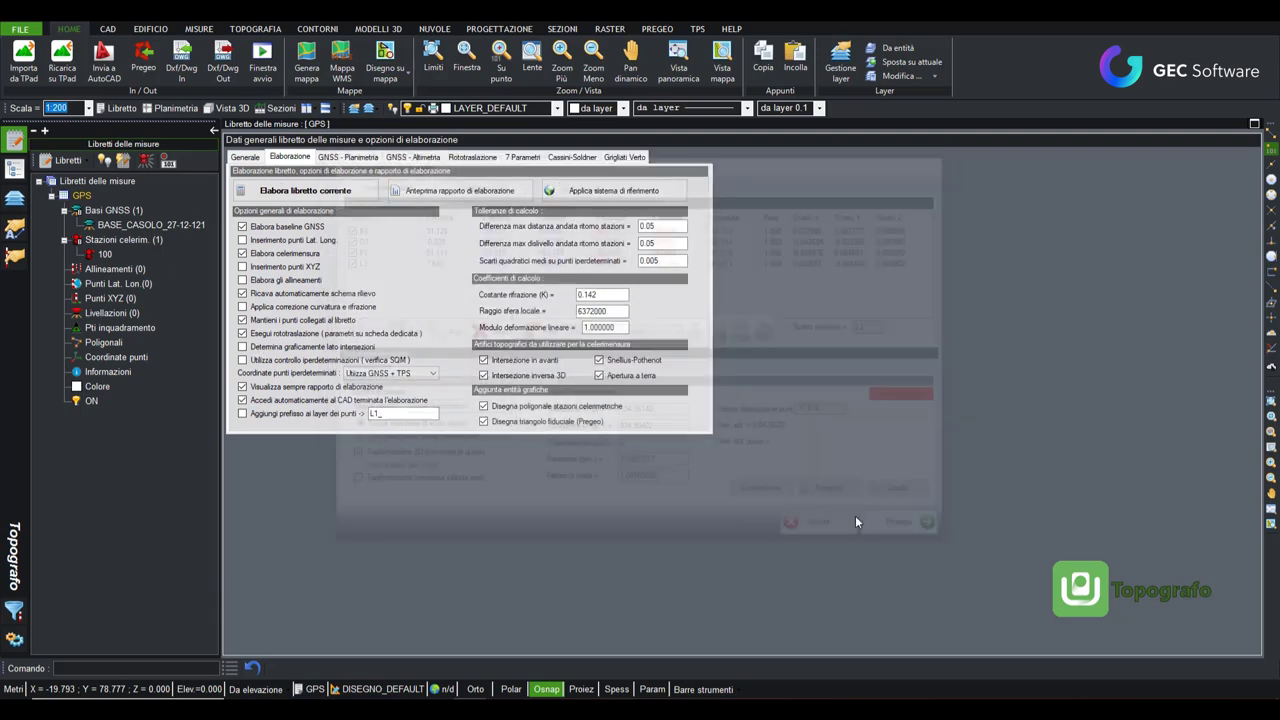
Review the processing report with its tolerance warnings, then close it.
click(699, 414)
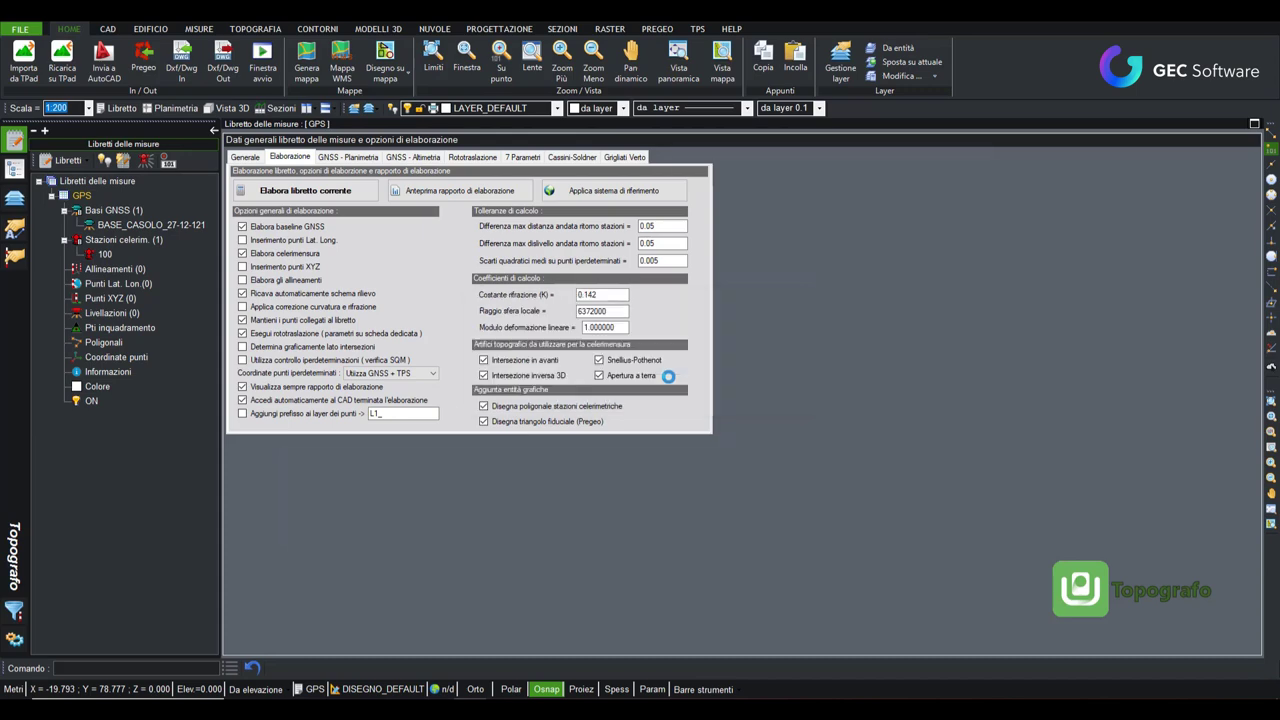
scroll(629, 464, down, 5)
scroll(603, 400, down, 5)
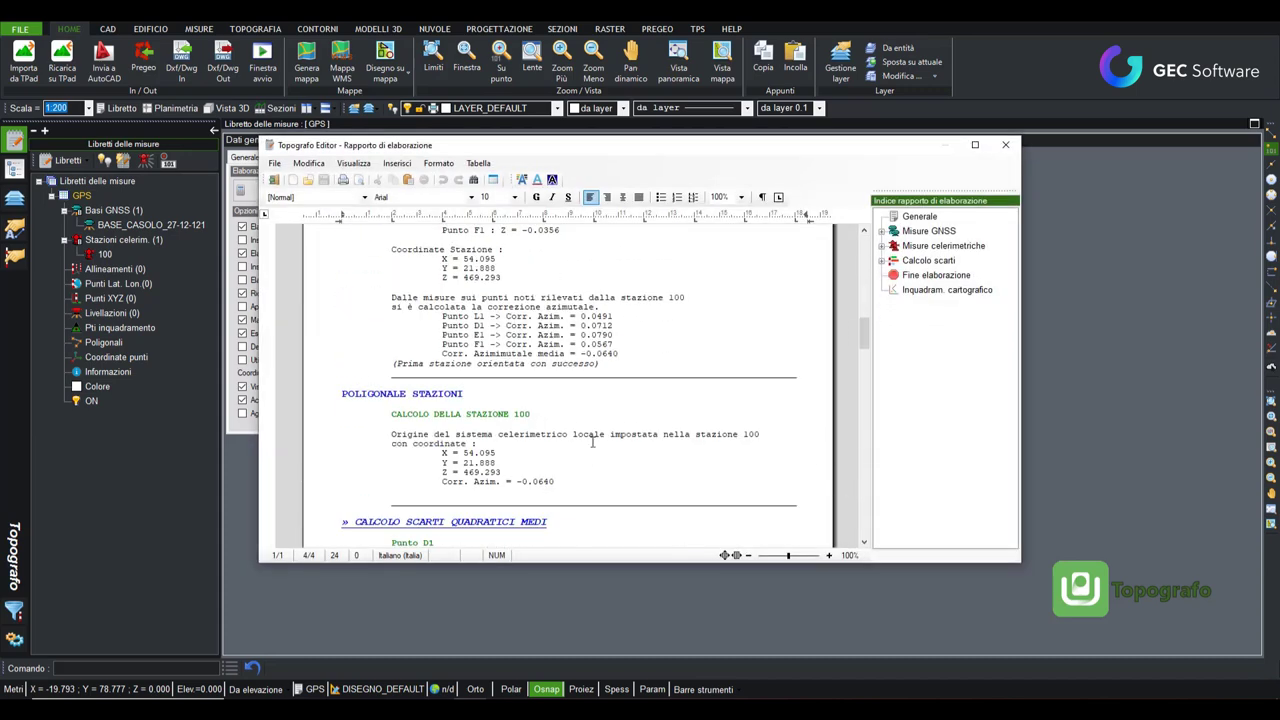
scroll(571, 470, down, 5)
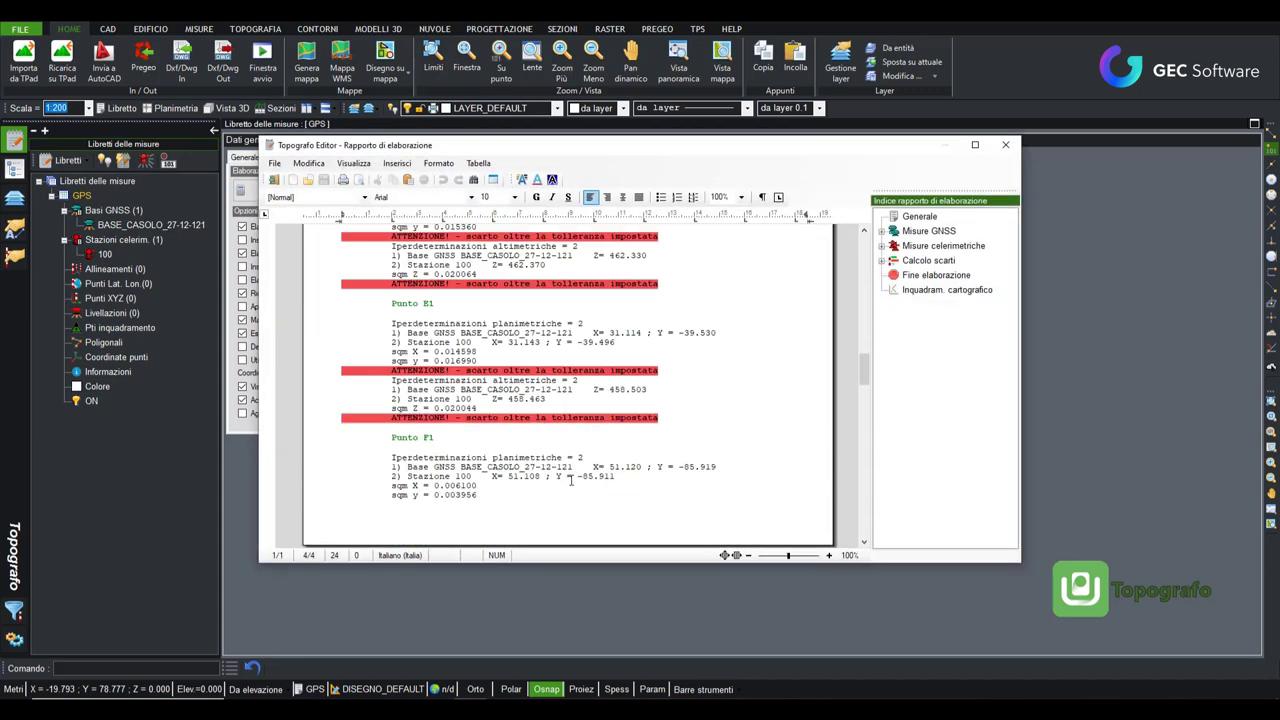
click(1005, 144)
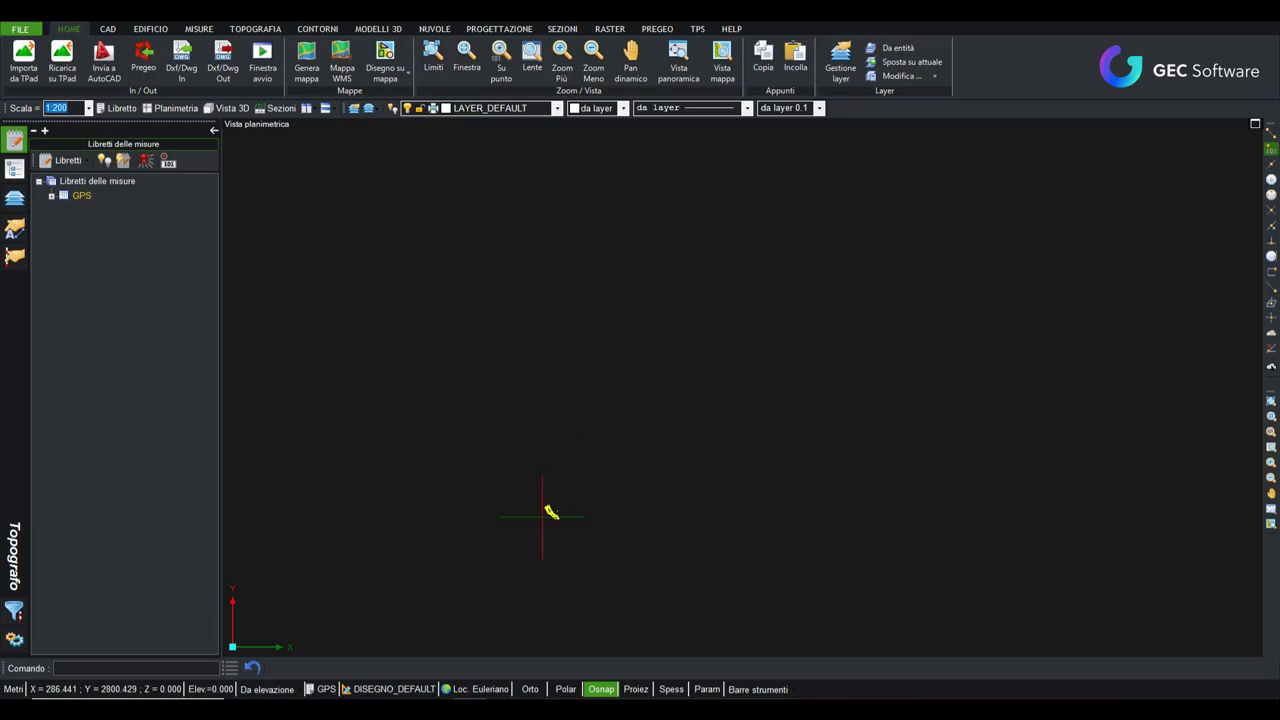
Draw station 100's ray fan in plan view, zoom in, and show boxed number-and-elevation labels.
scroll(616, 522, up, 3)
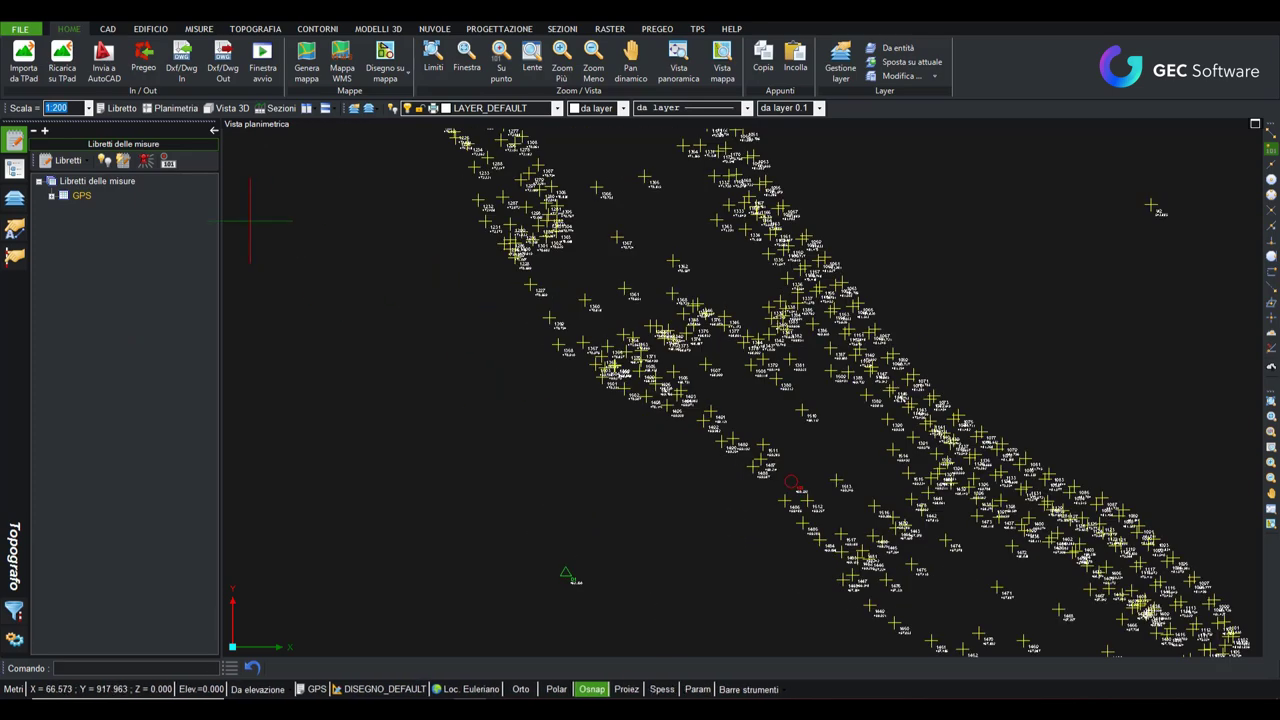
click(144, 164)
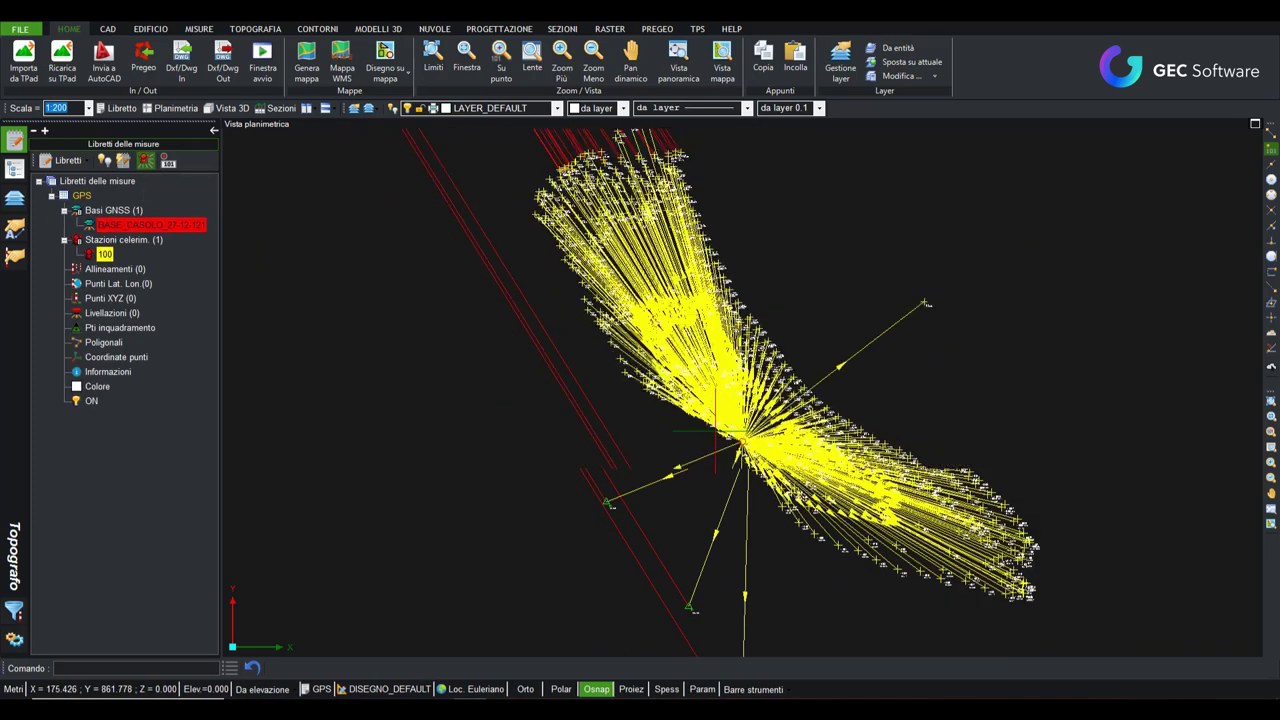
middle_drag(705, 285, 660, 455)
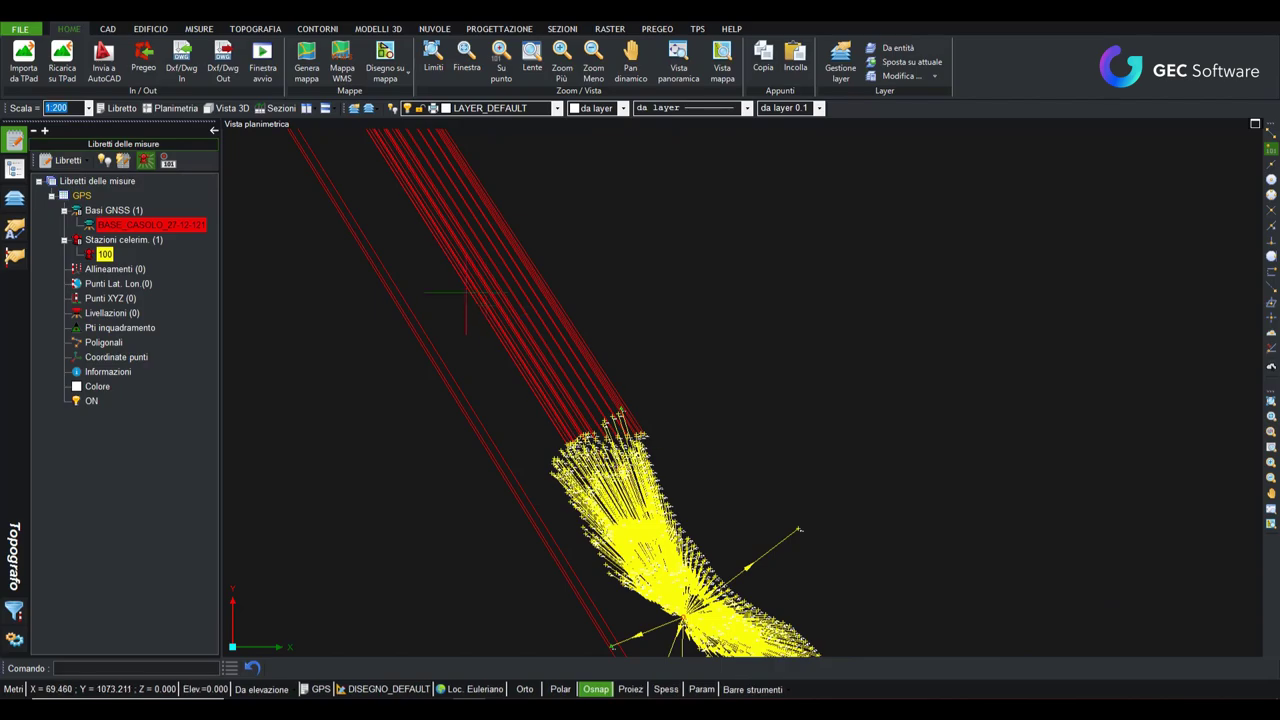
middle_drag(558, 389, 501, 312)
scroll(501, 312, up, 3)
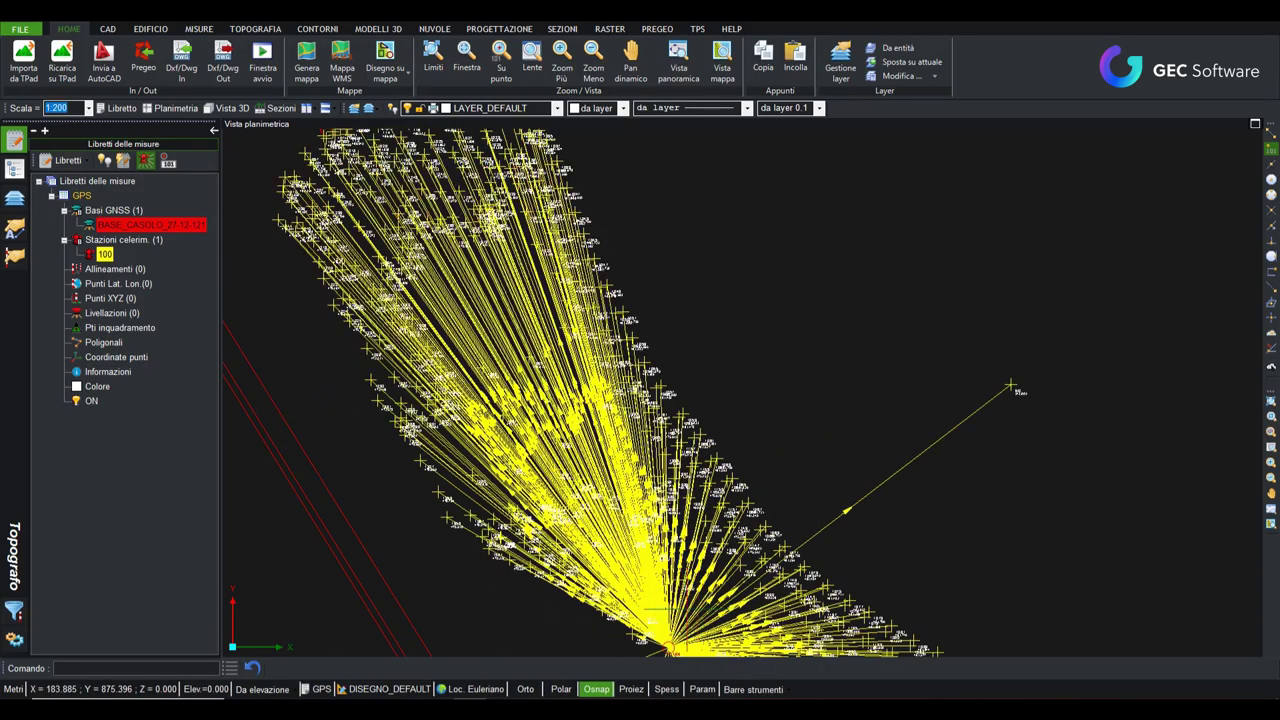
mouse_move(741, 682)
middle_down()
mouse_move(741, 562)
mouse_move(676, 462)
middle_up()
scroll(670, 480, up, 3)
scroll(410, 300, up, 2)
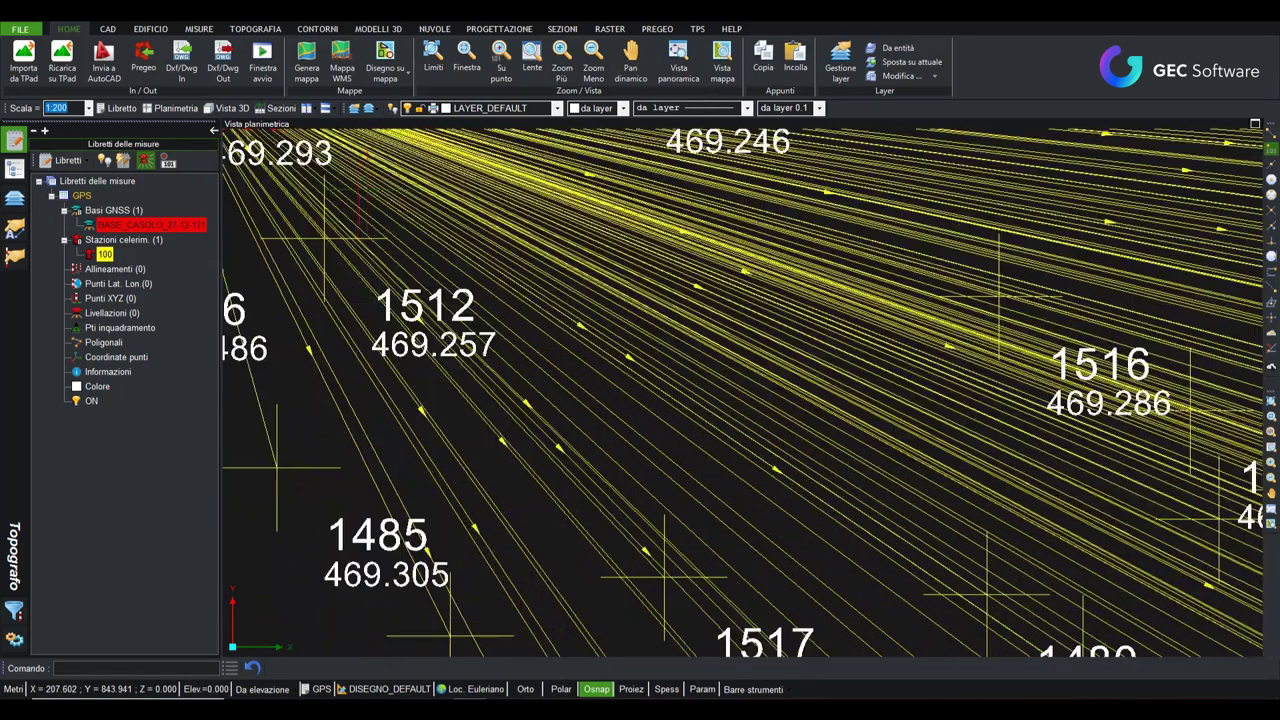
scroll(405, 297, down, 1)
click(168, 161)
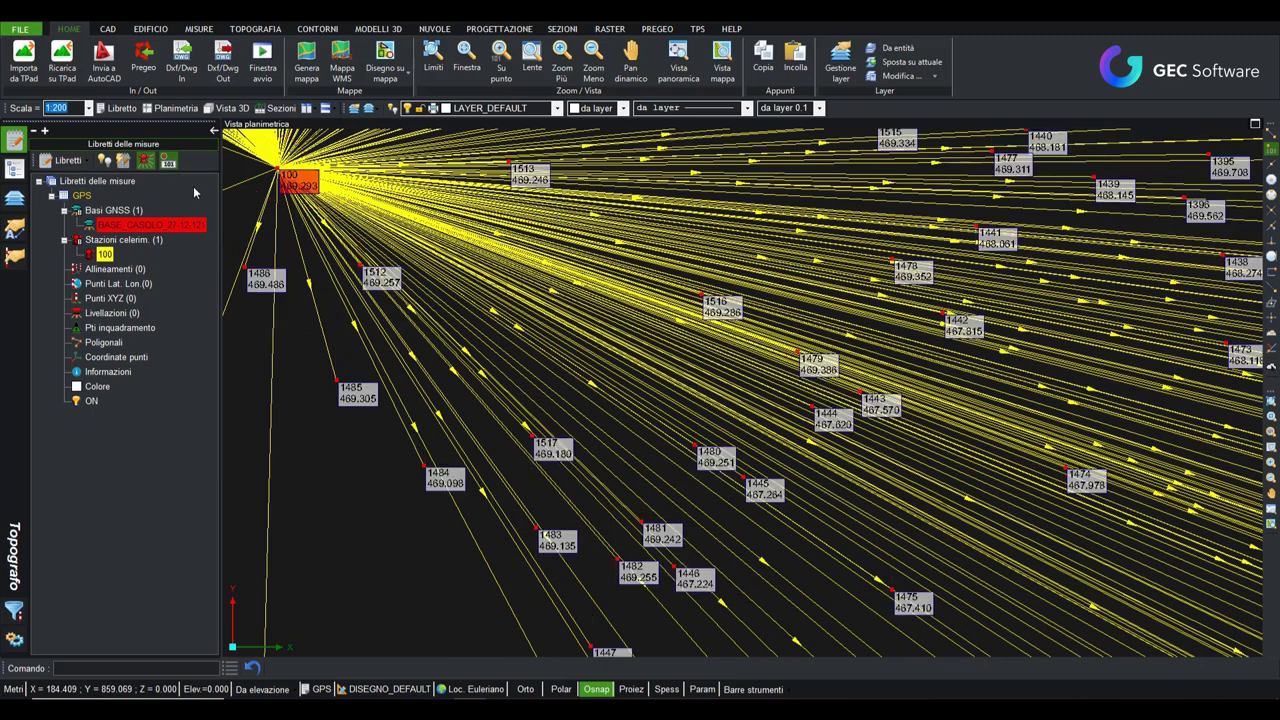
Switch to the 3D view and orbit and pan the survey scene to inspect the points.
click(233, 108)
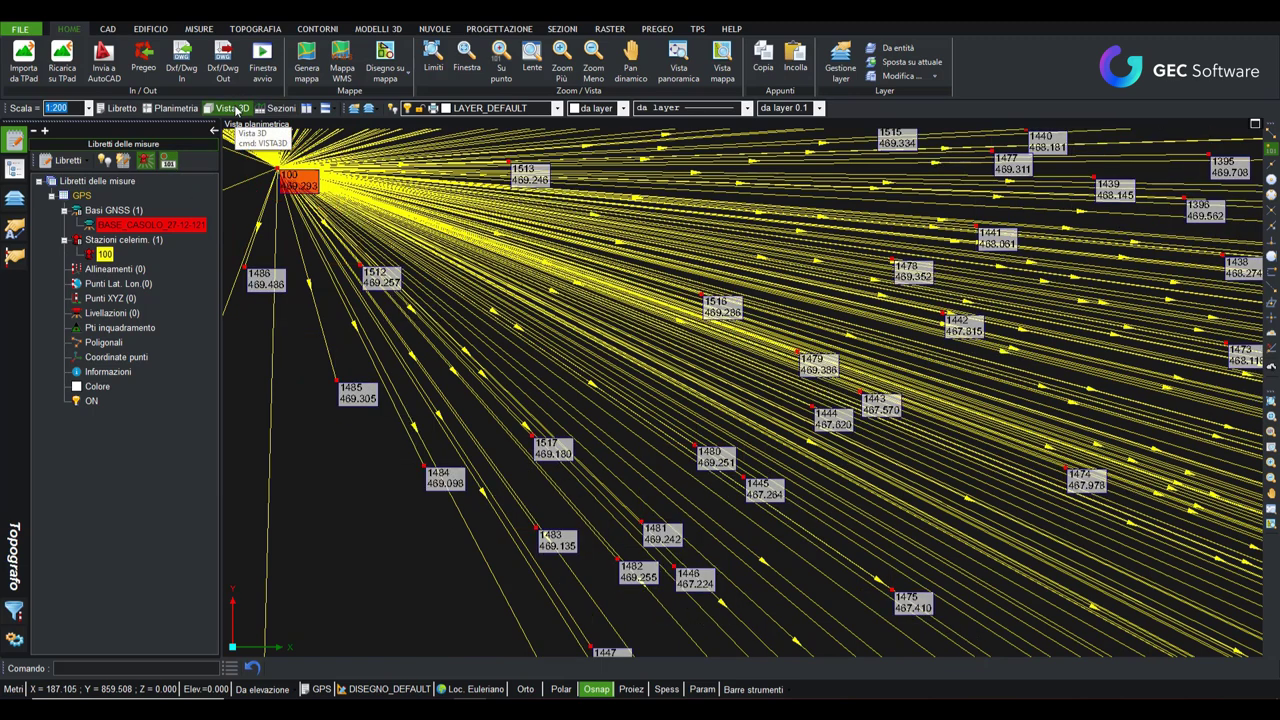
scroll(485, 278, down, 3)
scroll(485, 278, down, 2)
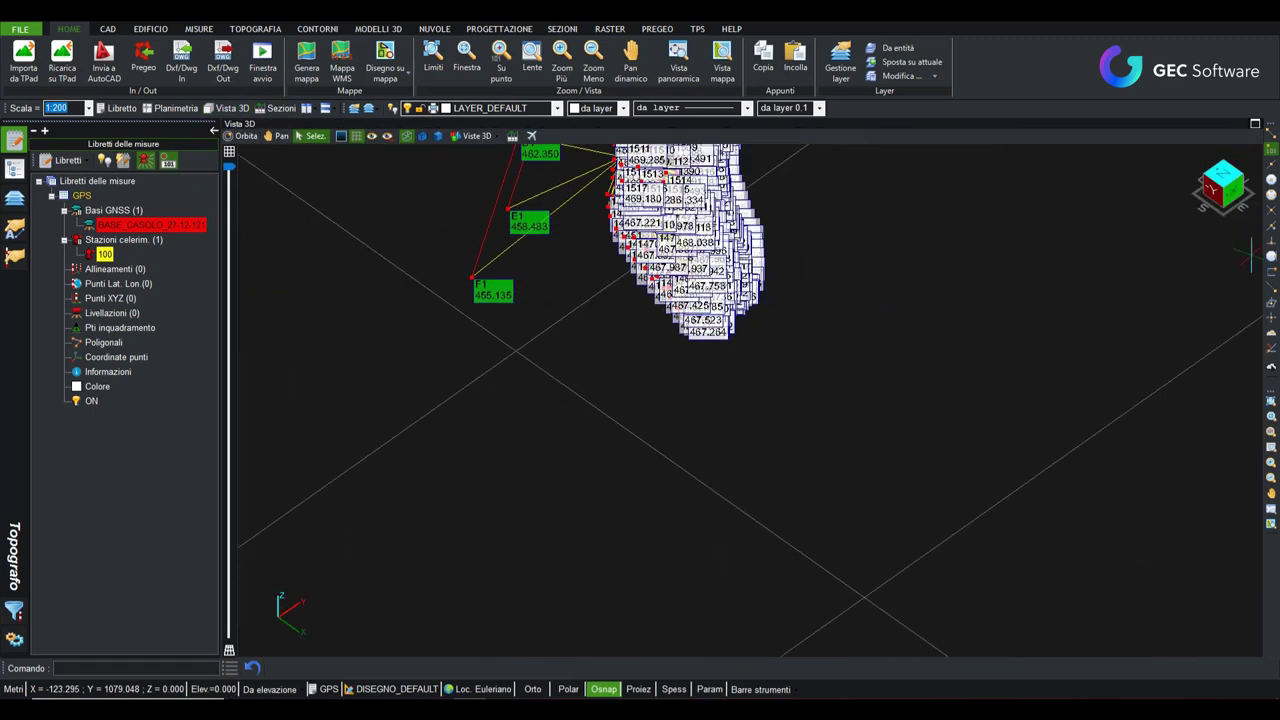
drag(1212, 178, 914, 323)
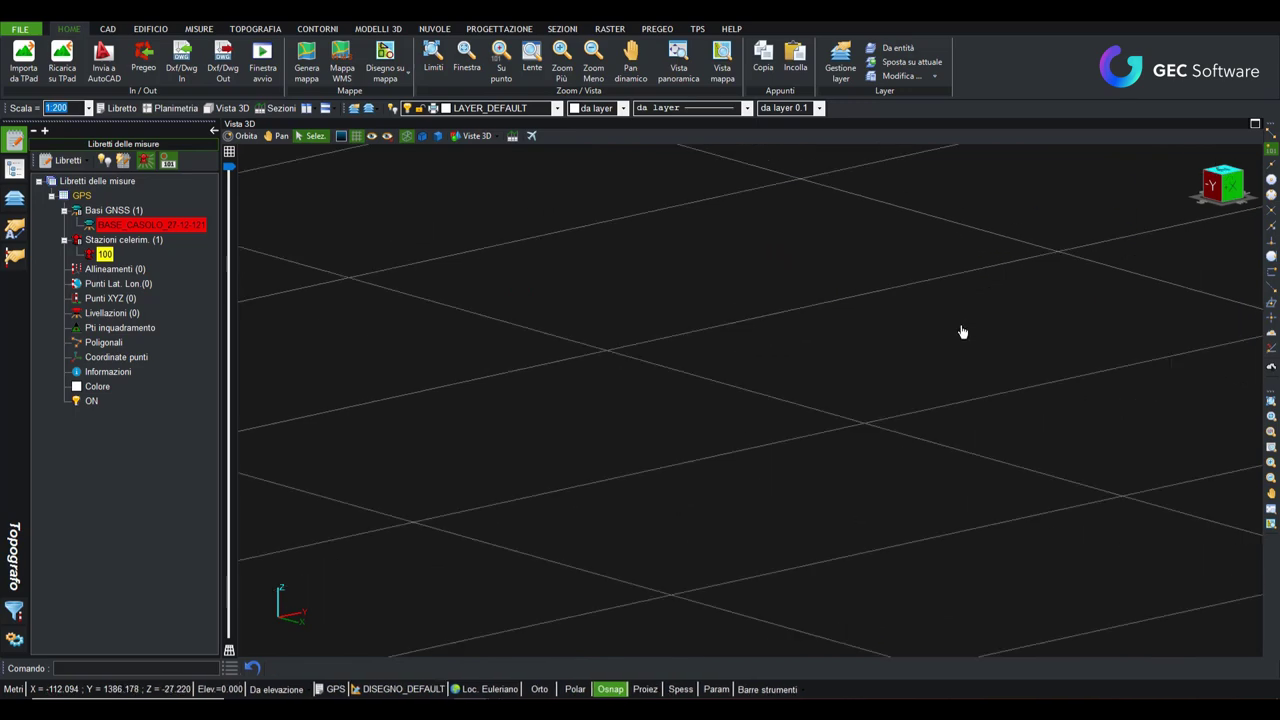
middle_drag(914, 323, 847, 450)
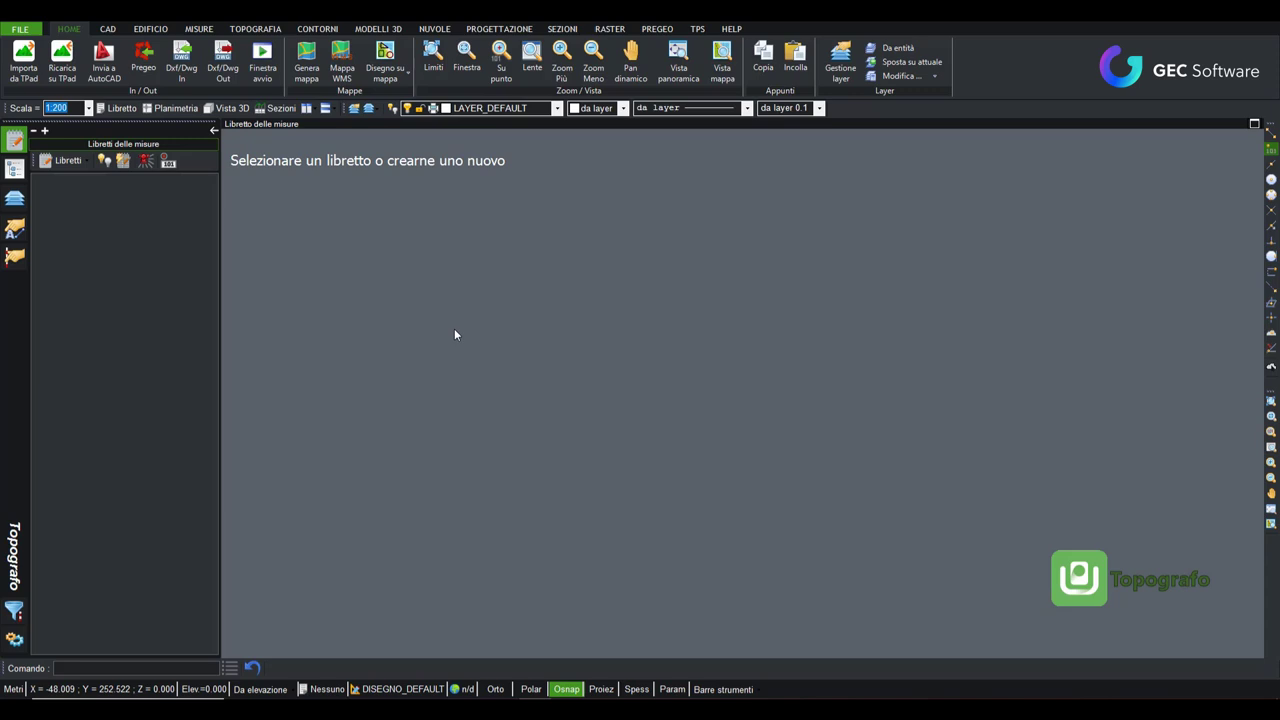
Create a new booklet and import the Leica HEXML file Vadoligure_1.xml into it.
click(70, 160)
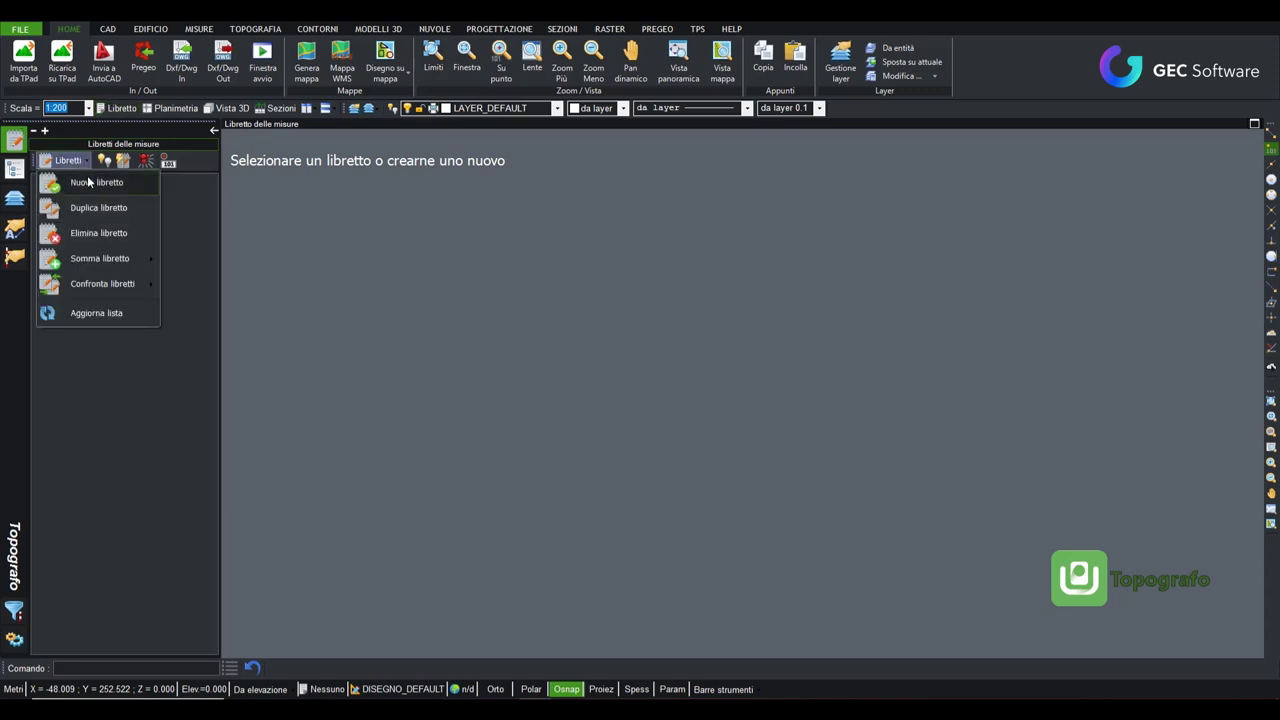
click(95, 182)
click(650, 405)
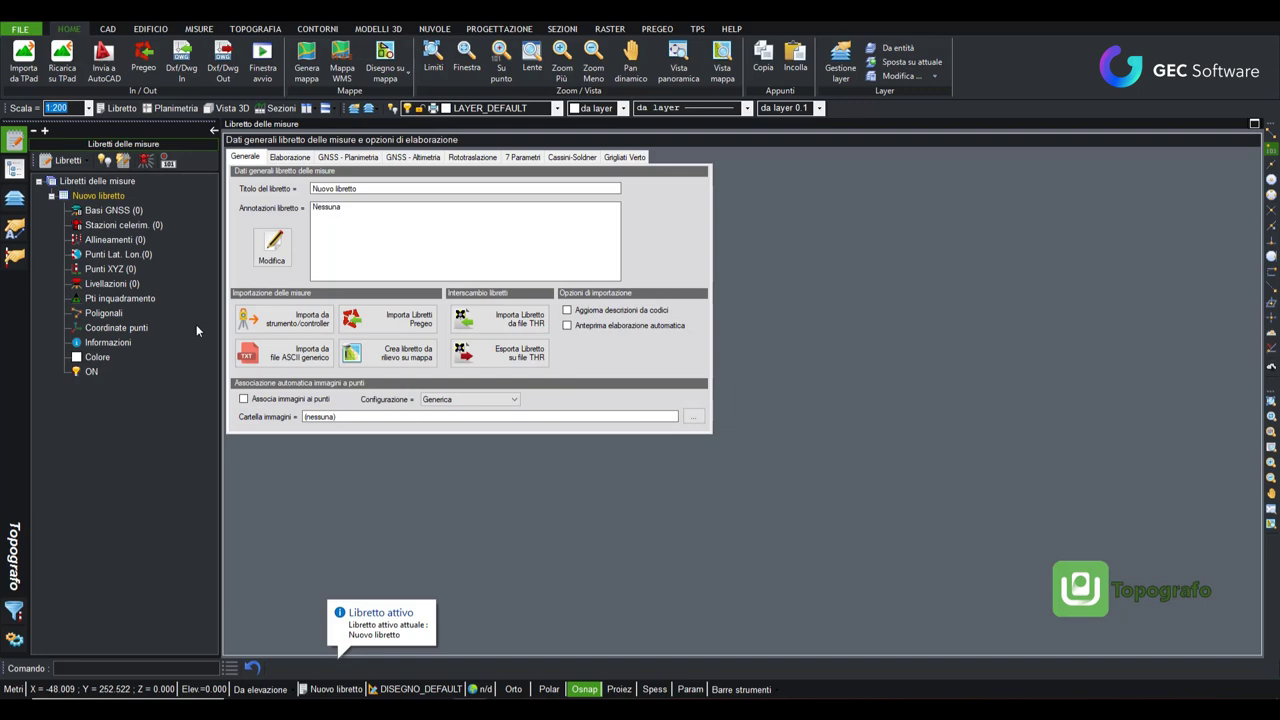
click(284, 318)
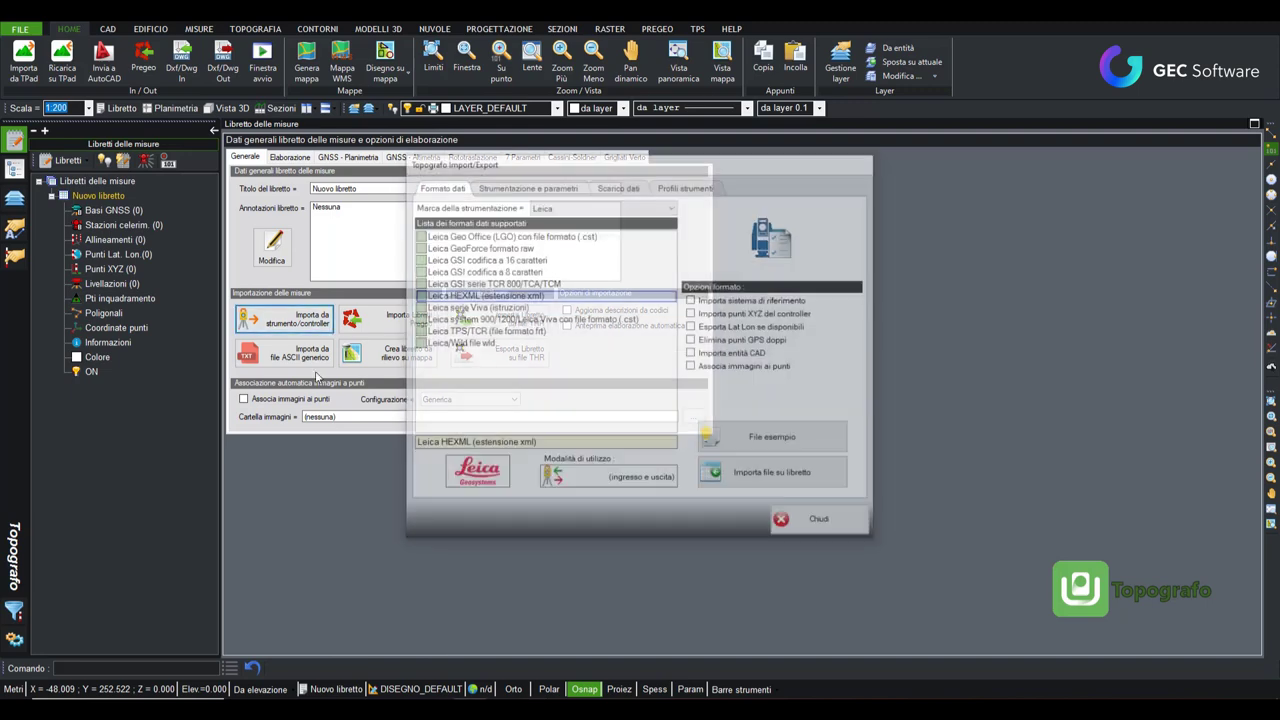
click(775, 474)
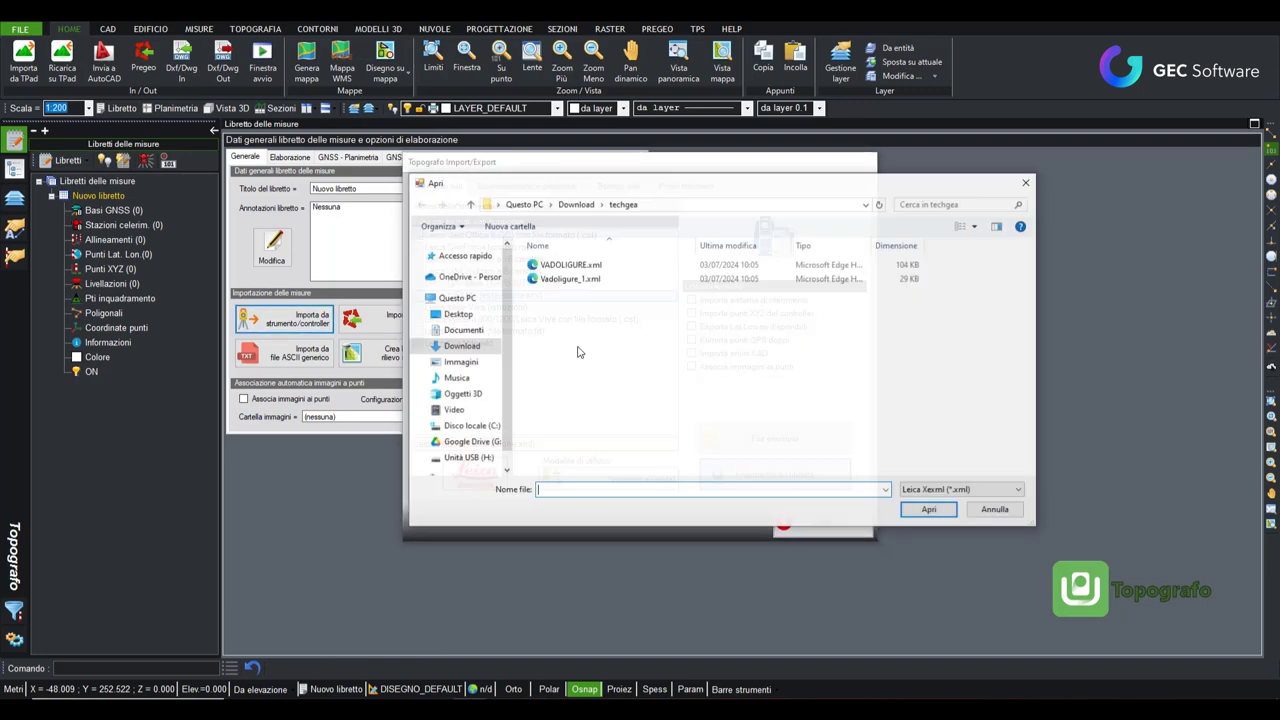
click(566, 280)
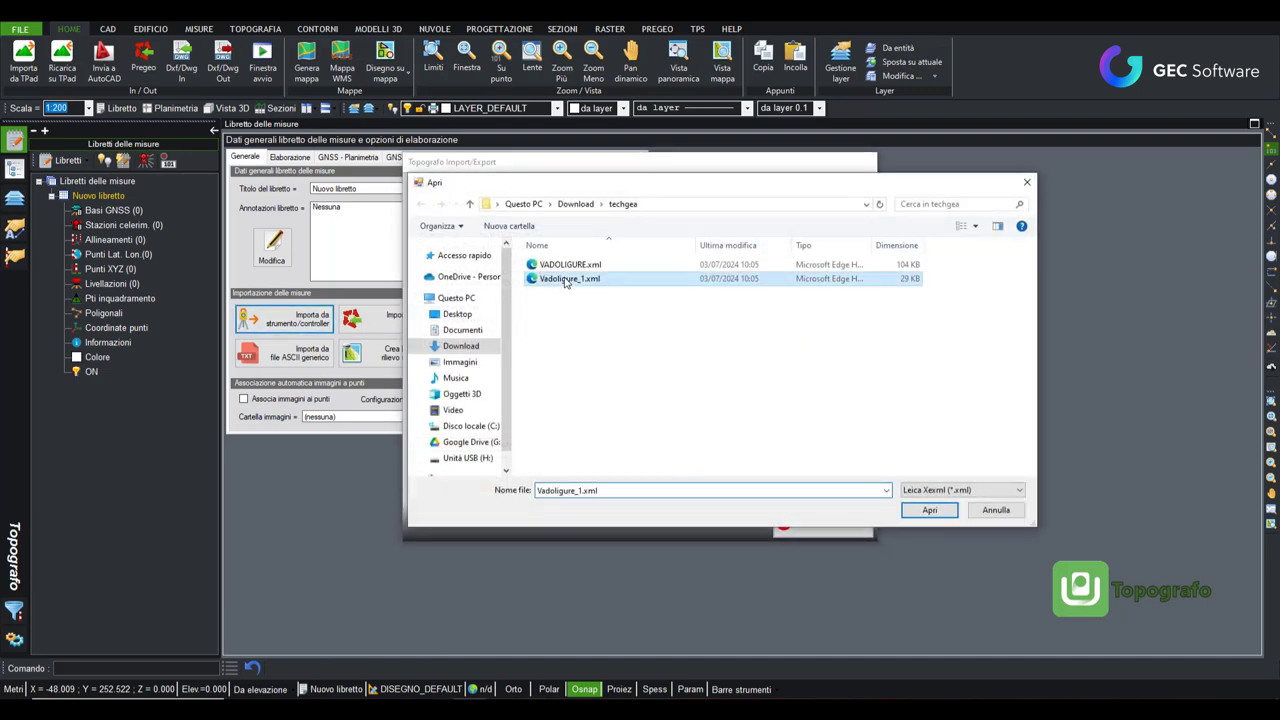
click(929, 510)
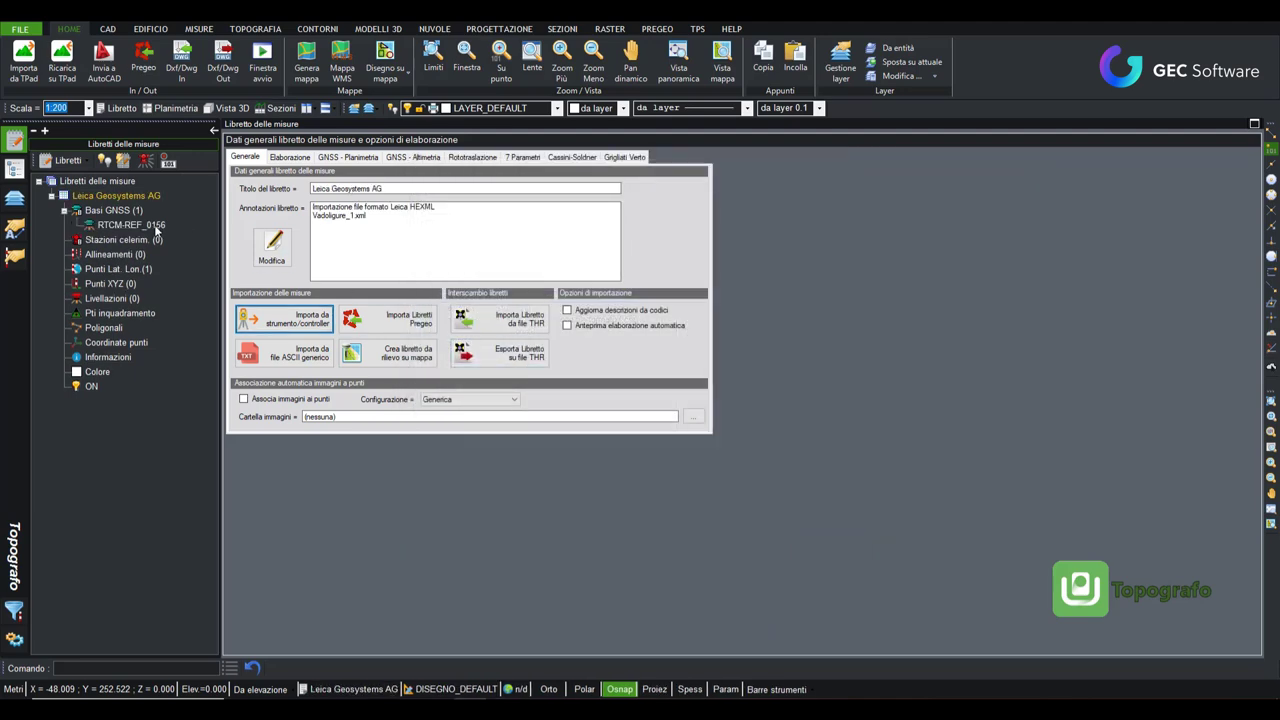
Review the GNSS bases, the booklet's general data and base RTCM-REF_0156 measurements.
click(125, 213)
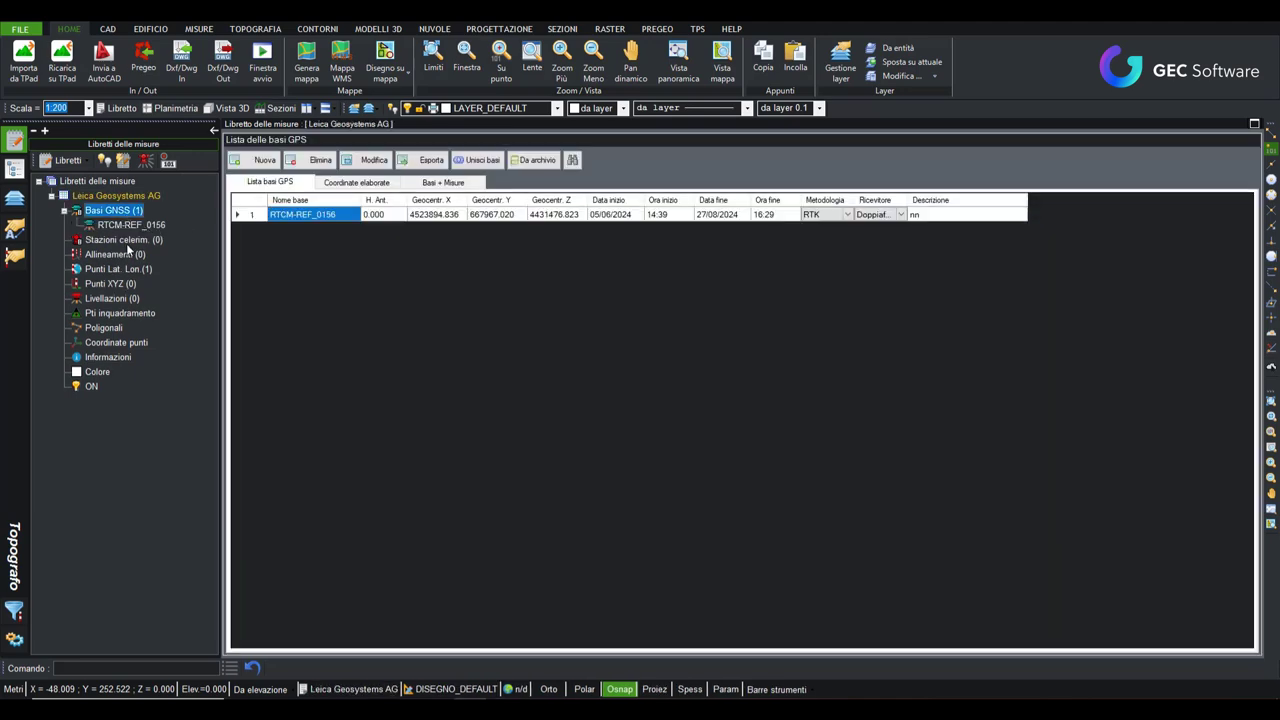
click(105, 195)
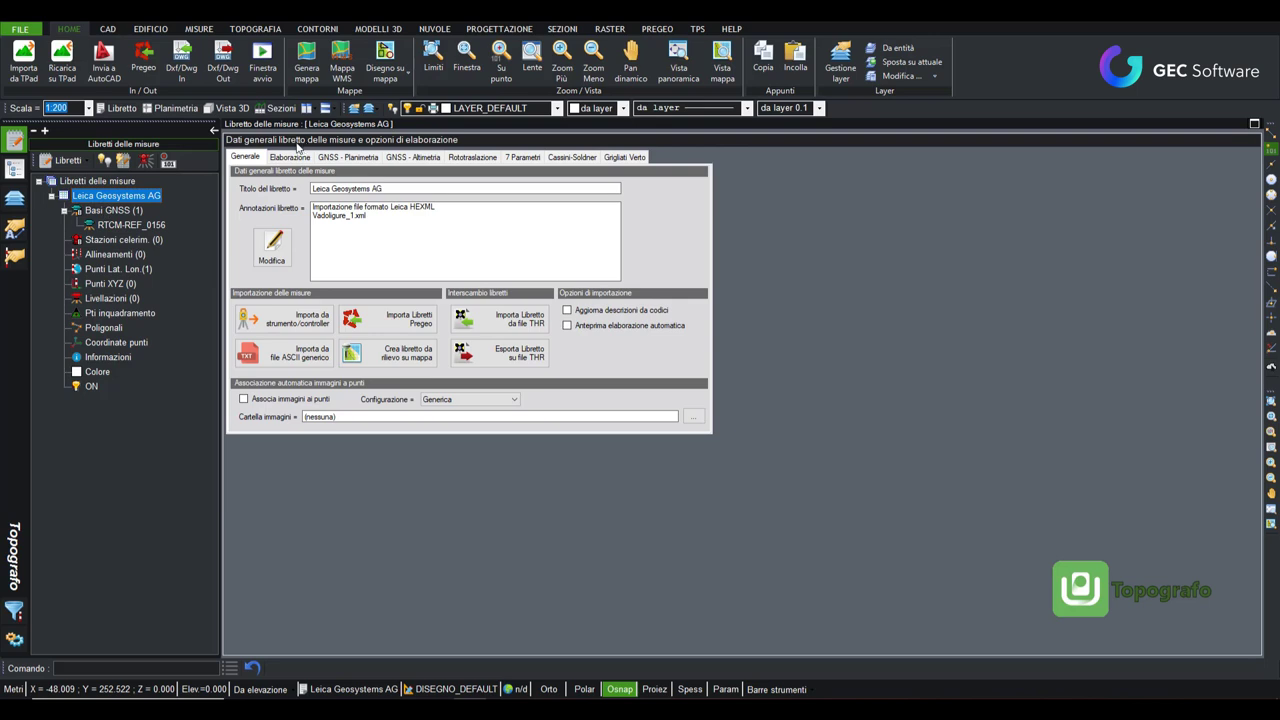
click(122, 225)
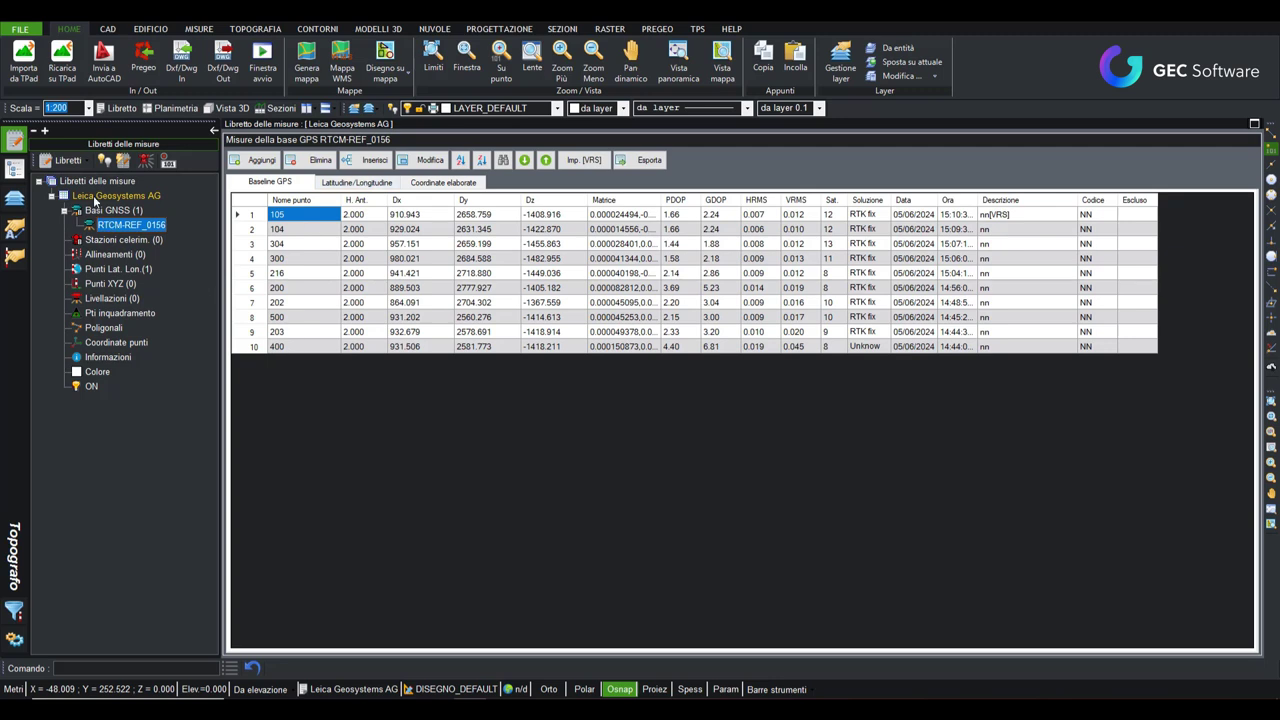
click(100, 197)
click(295, 328)
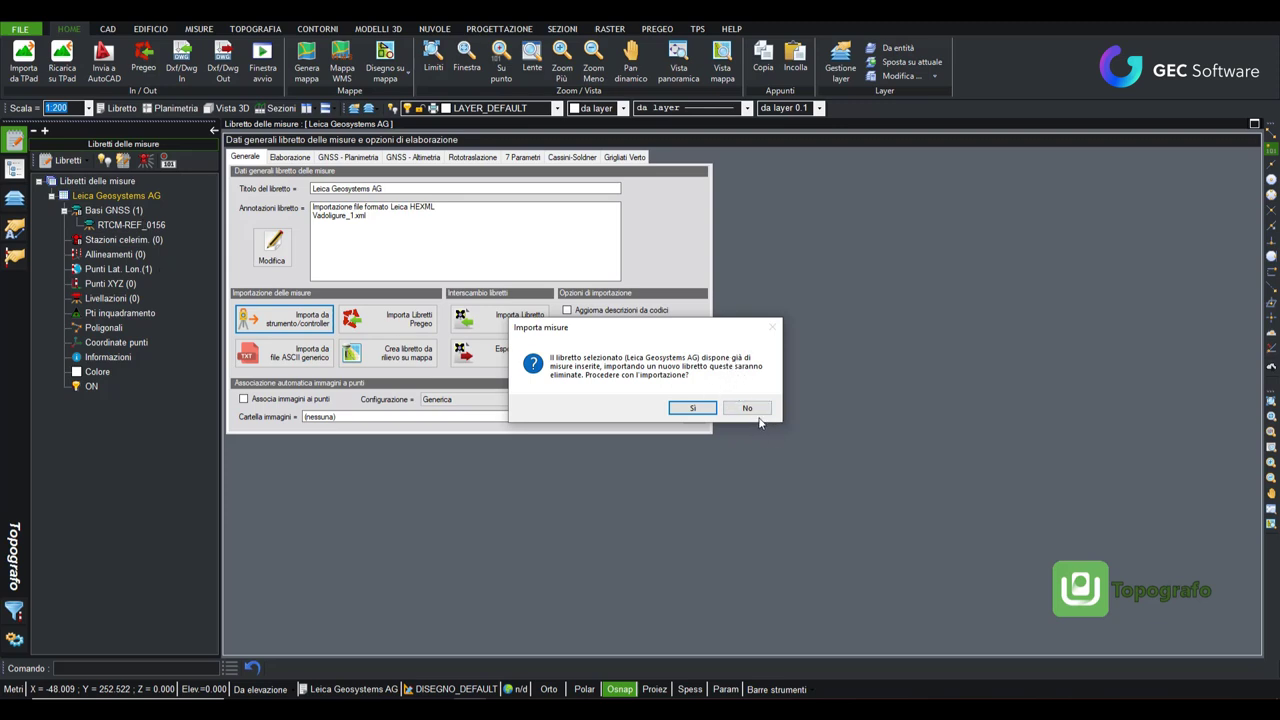
Import stazione.thr into the booklet, replacing its existing measurements.
click(692, 408)
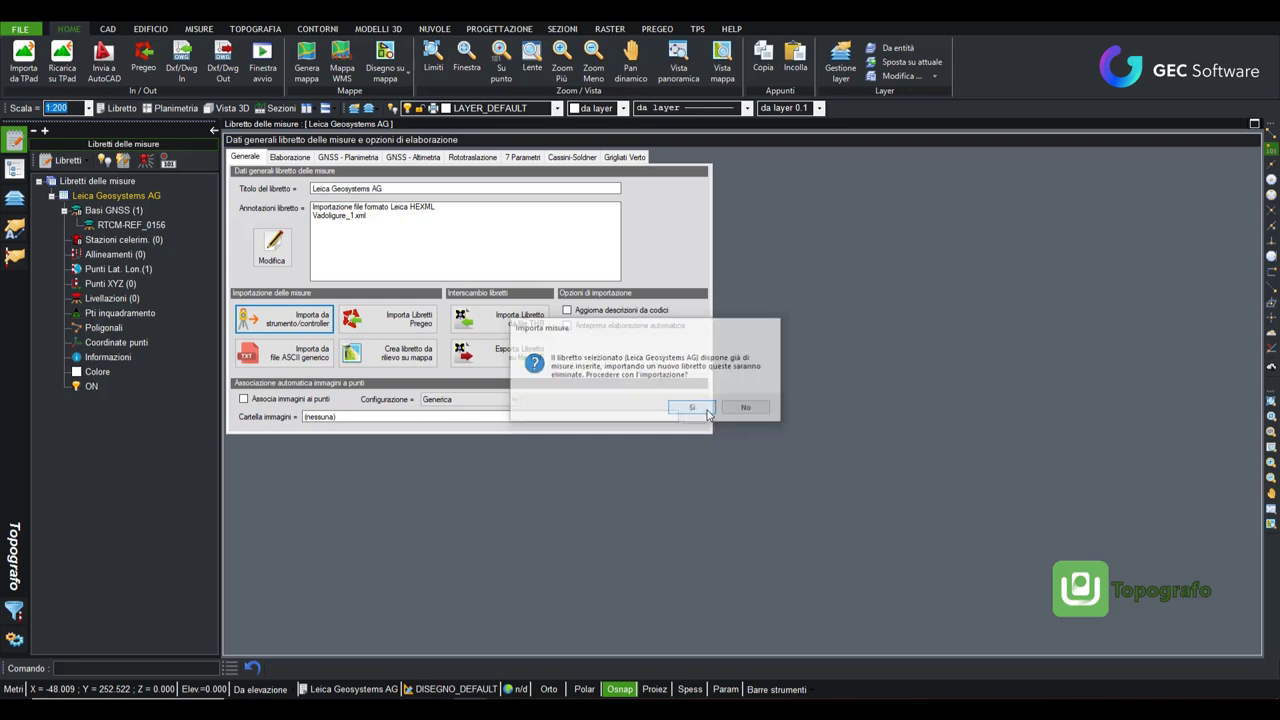
click(868, 532)
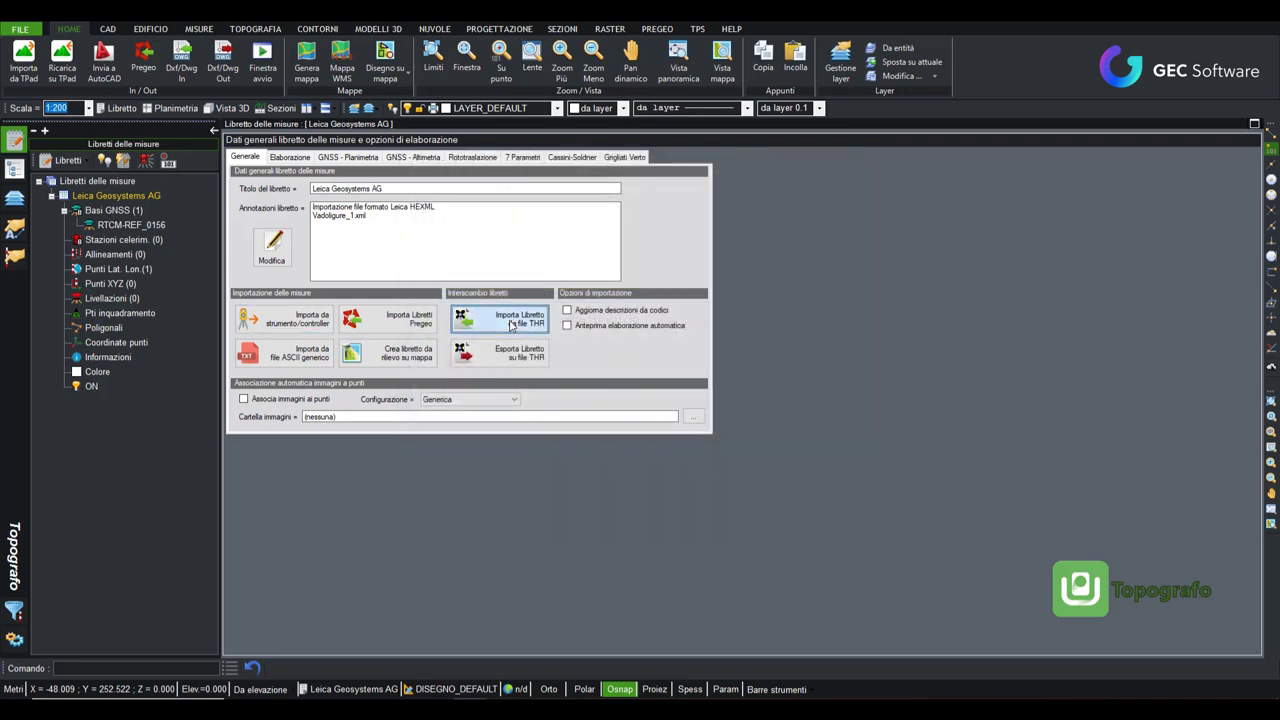
click(500, 316)
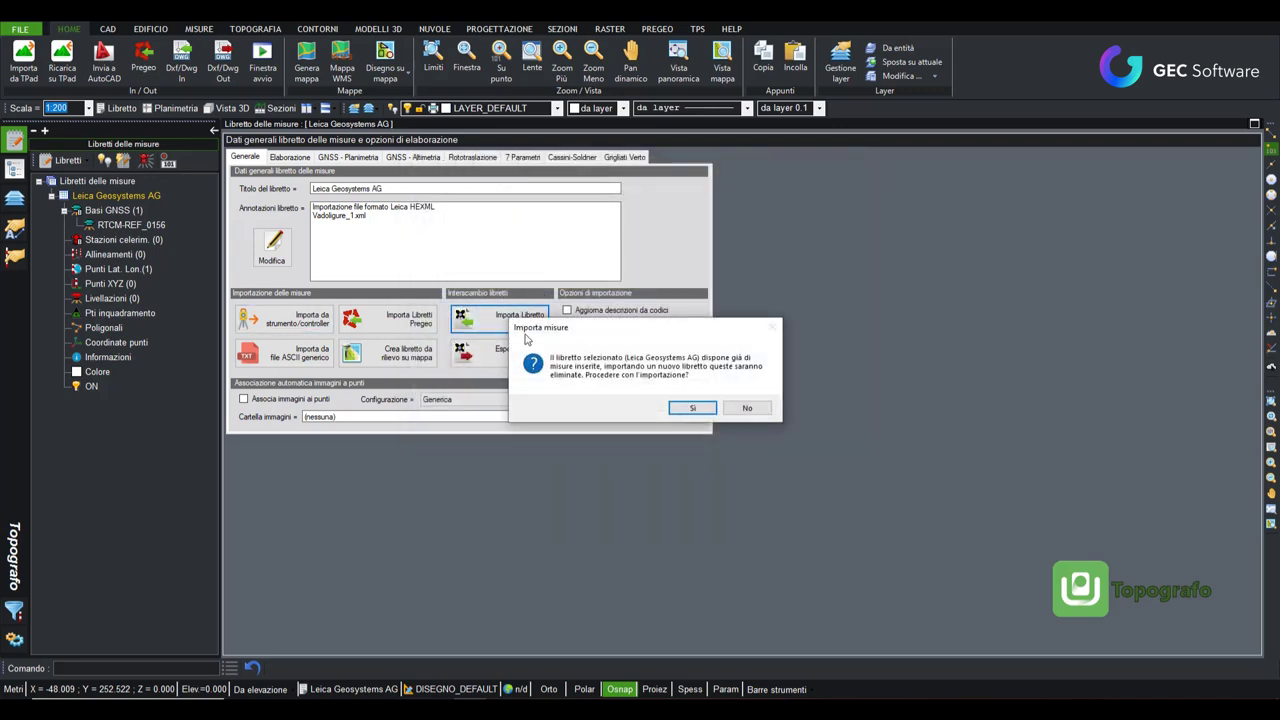
click(692, 408)
click(157, 112)
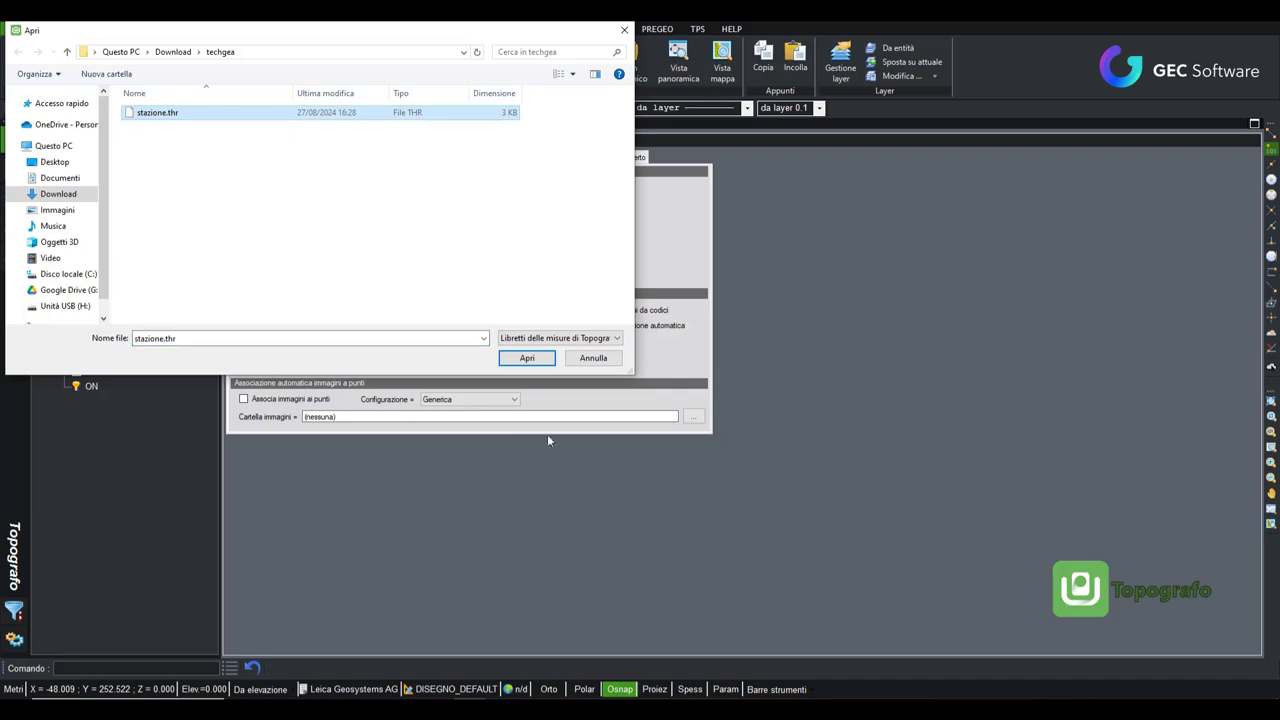
click(530, 358)
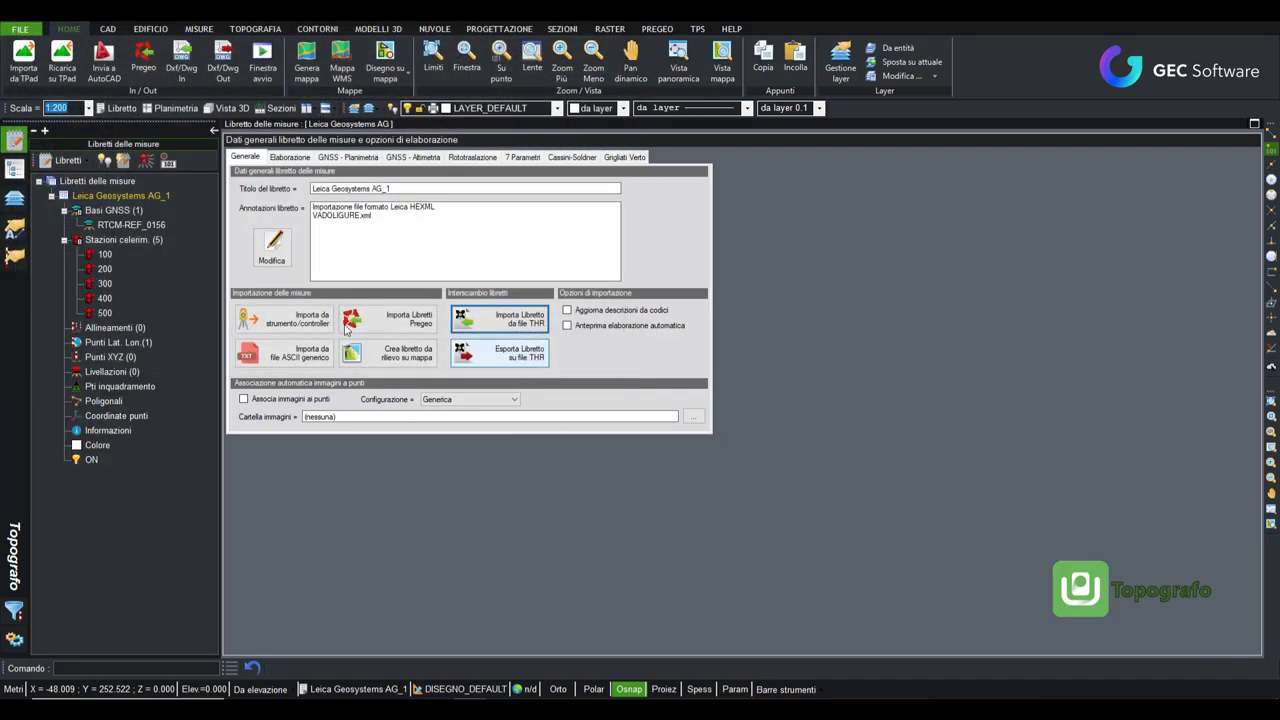
Review stations 100–500 and base RTCM-REF_0156 baselines, then show the booklet's general data.
click(100, 254)
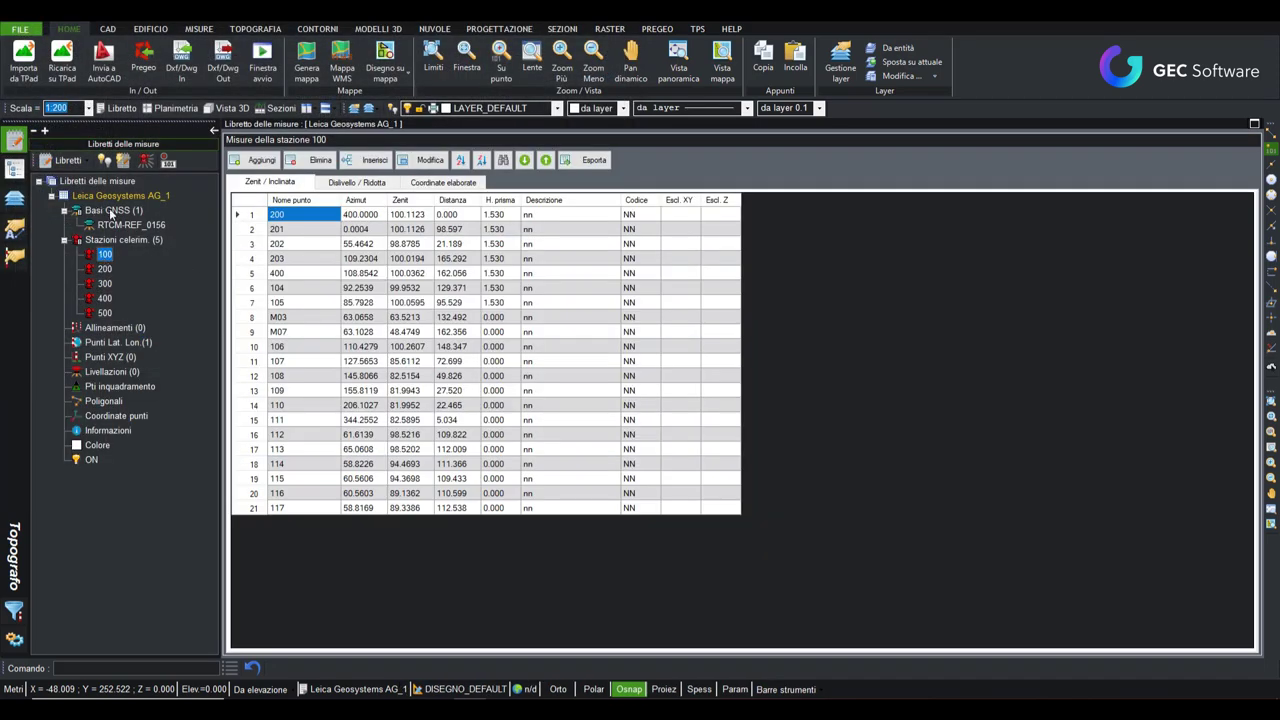
click(104, 269)
click(104, 284)
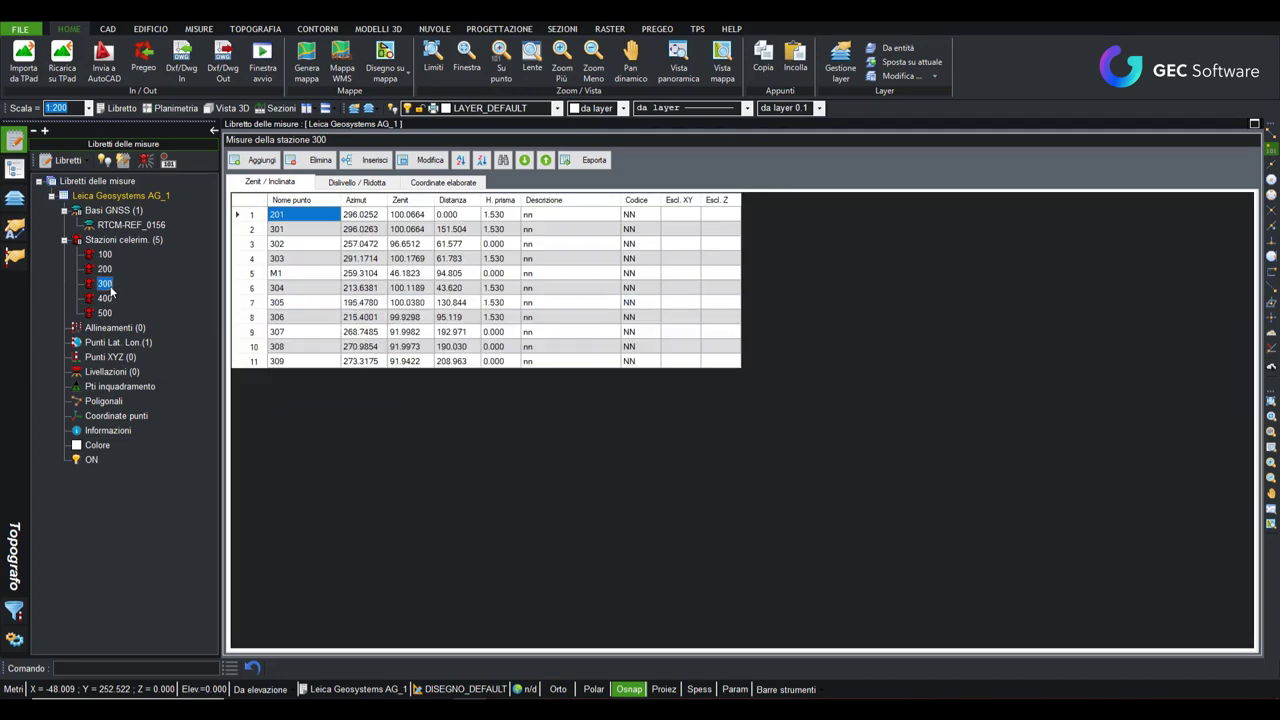
click(104, 298)
click(106, 314)
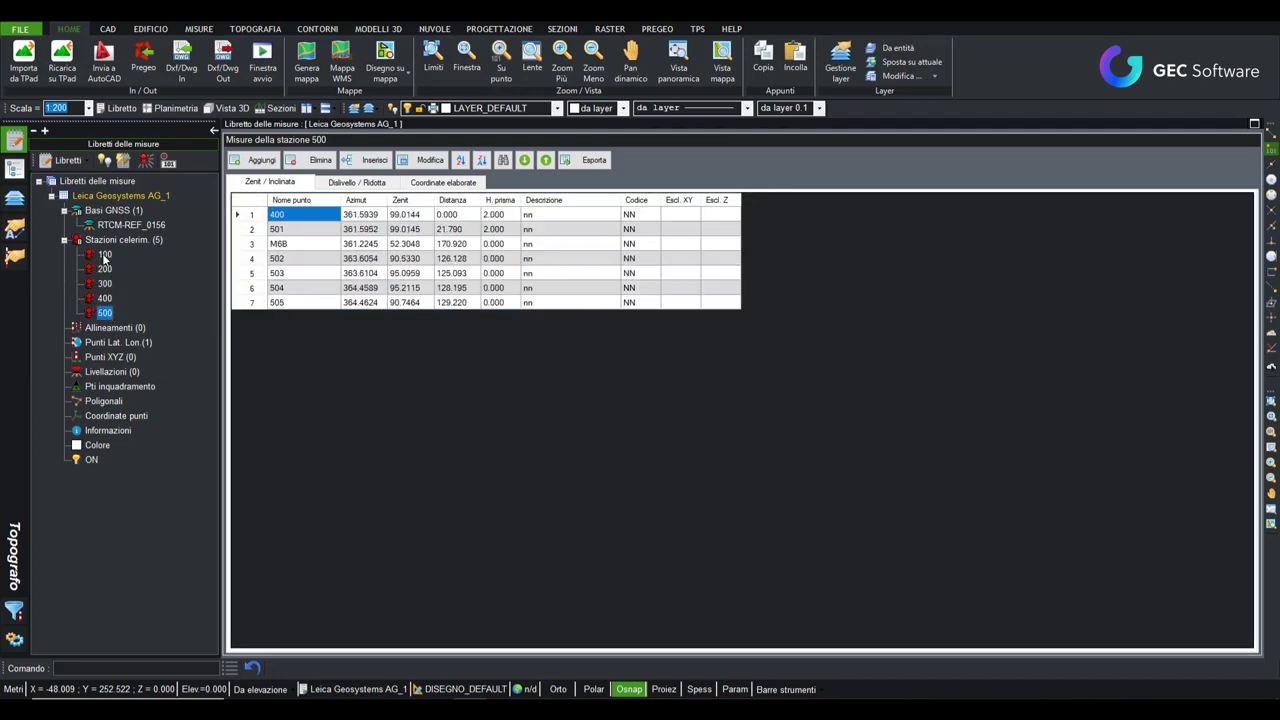
click(104, 256)
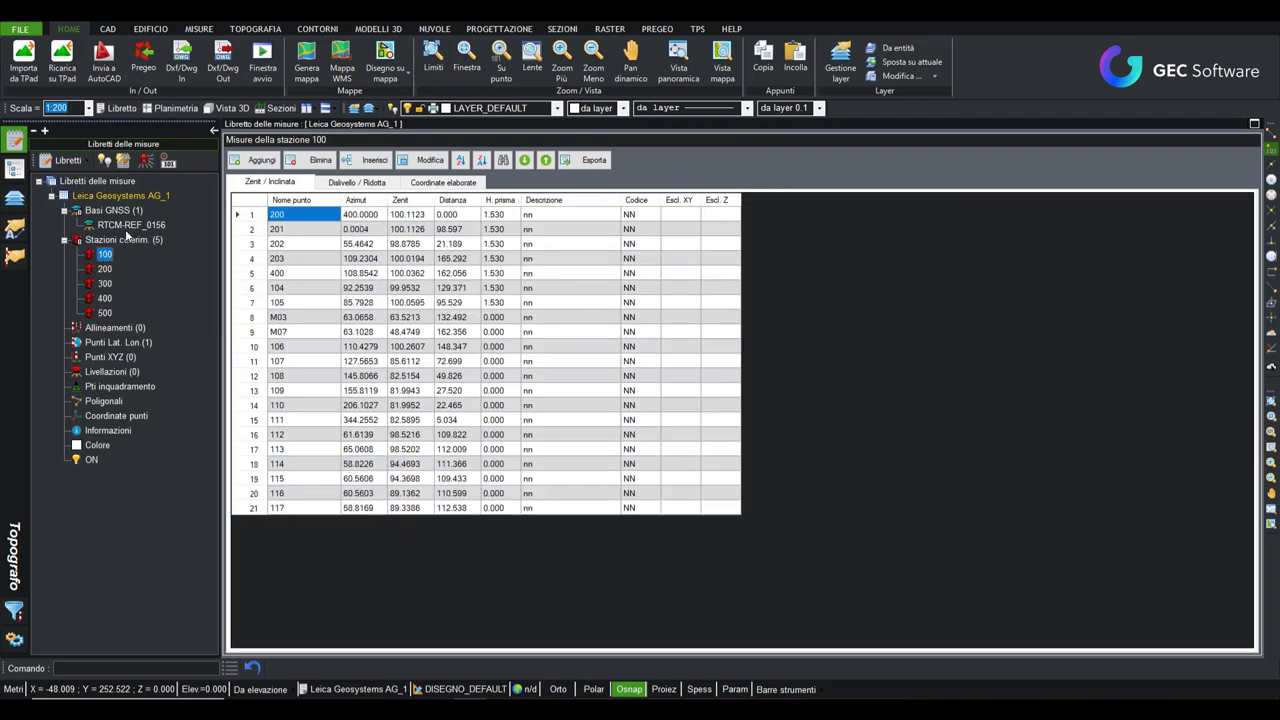
click(128, 226)
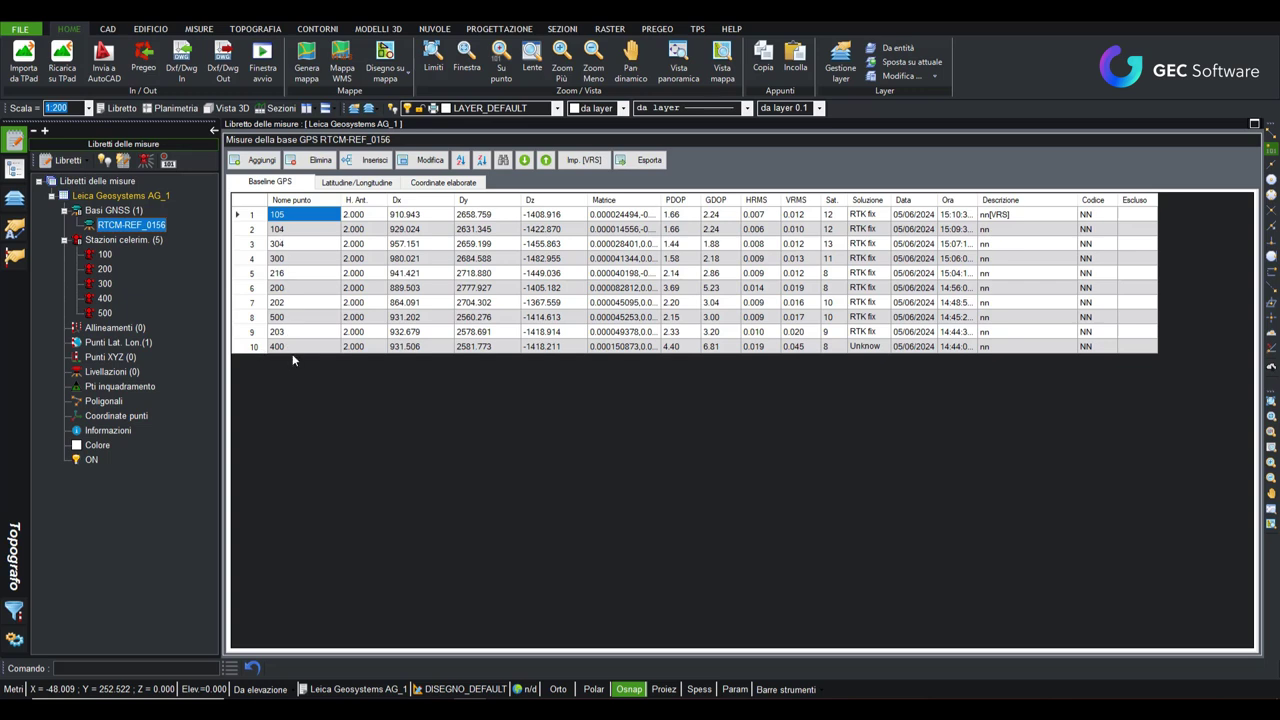
click(120, 196)
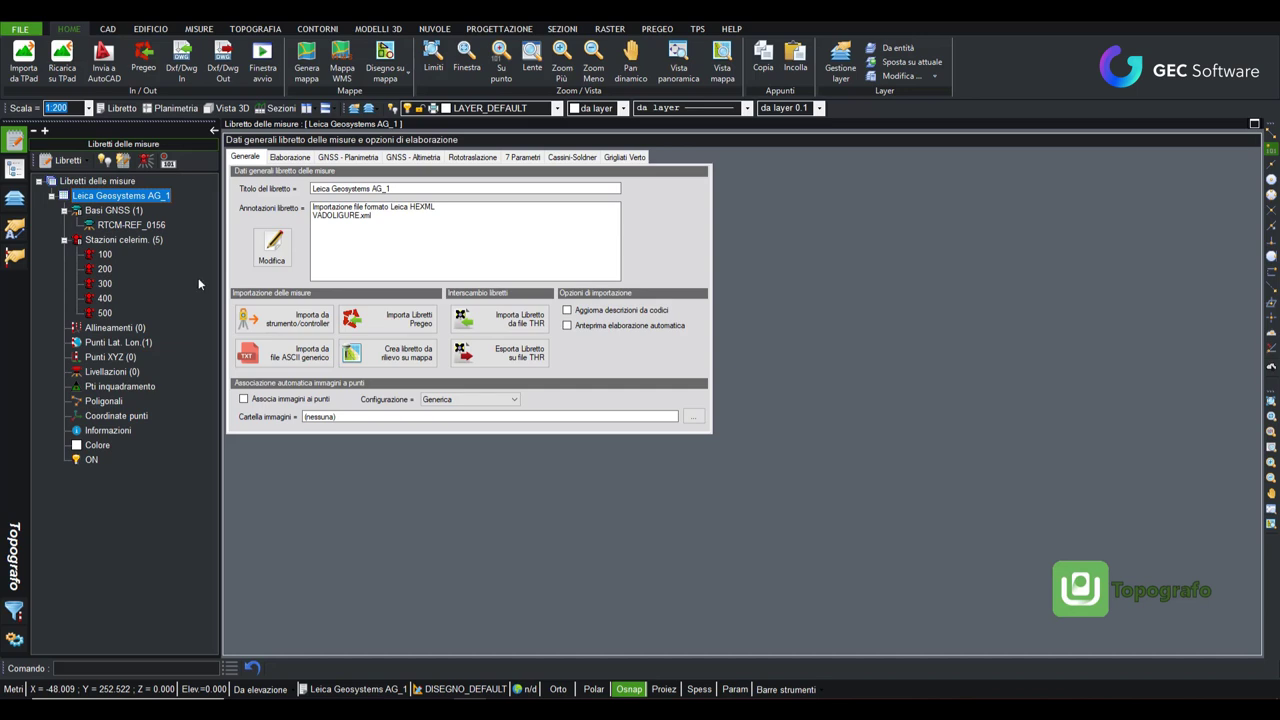
Turn off 'Inserimento punti Lat. Long.' in the booklet's Elaborazione options.
click(292, 157)
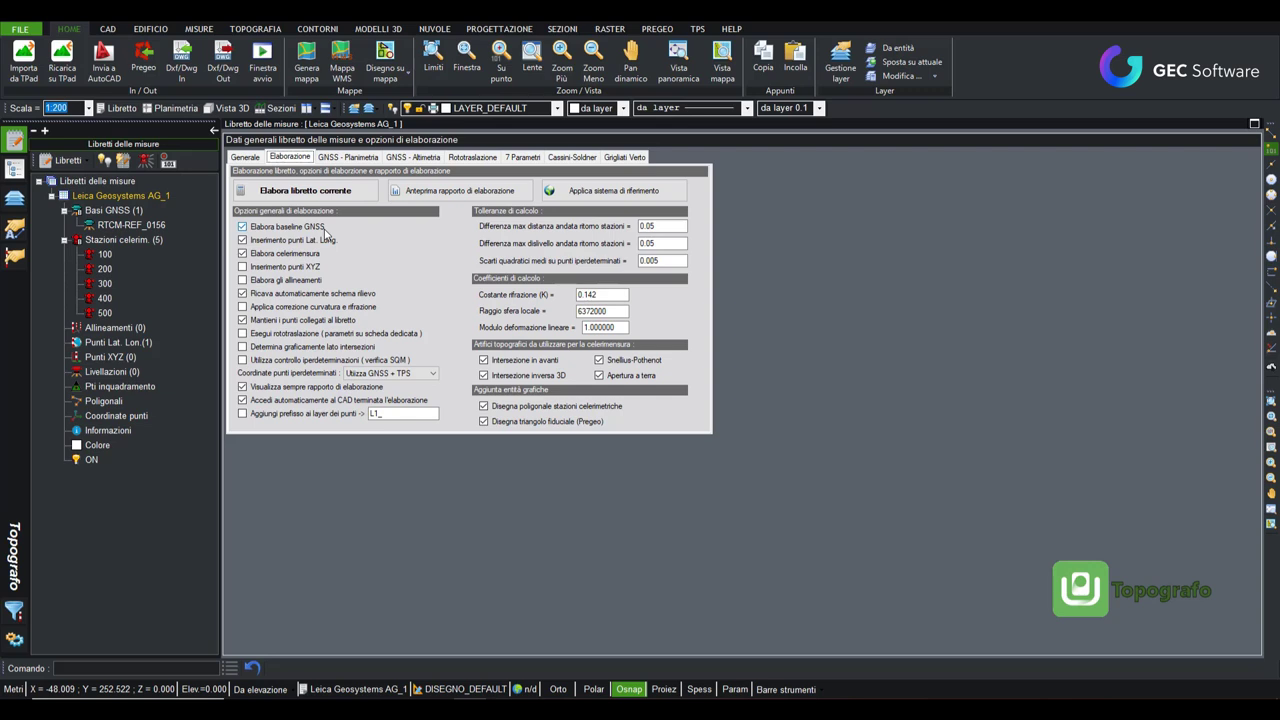
click(243, 241)
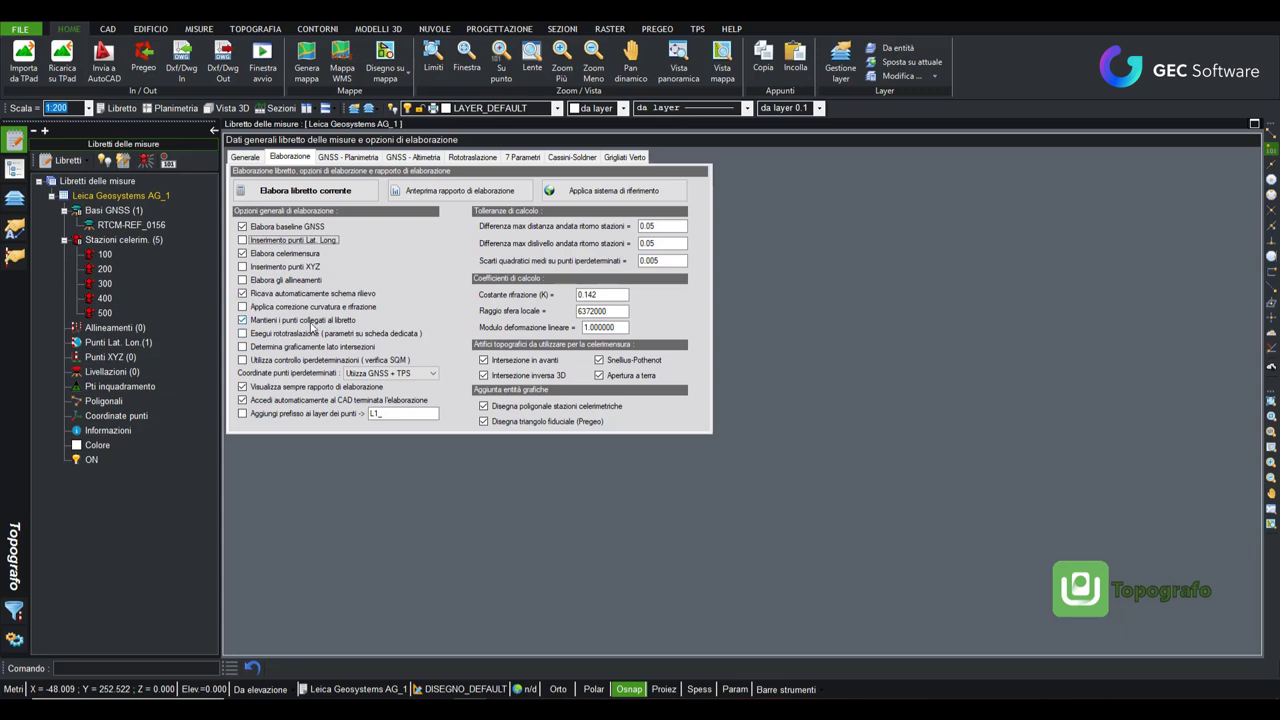
Process the Leica Geosystems AG_1 booklet, computing 61 points, then review and close the report.
click(333, 199)
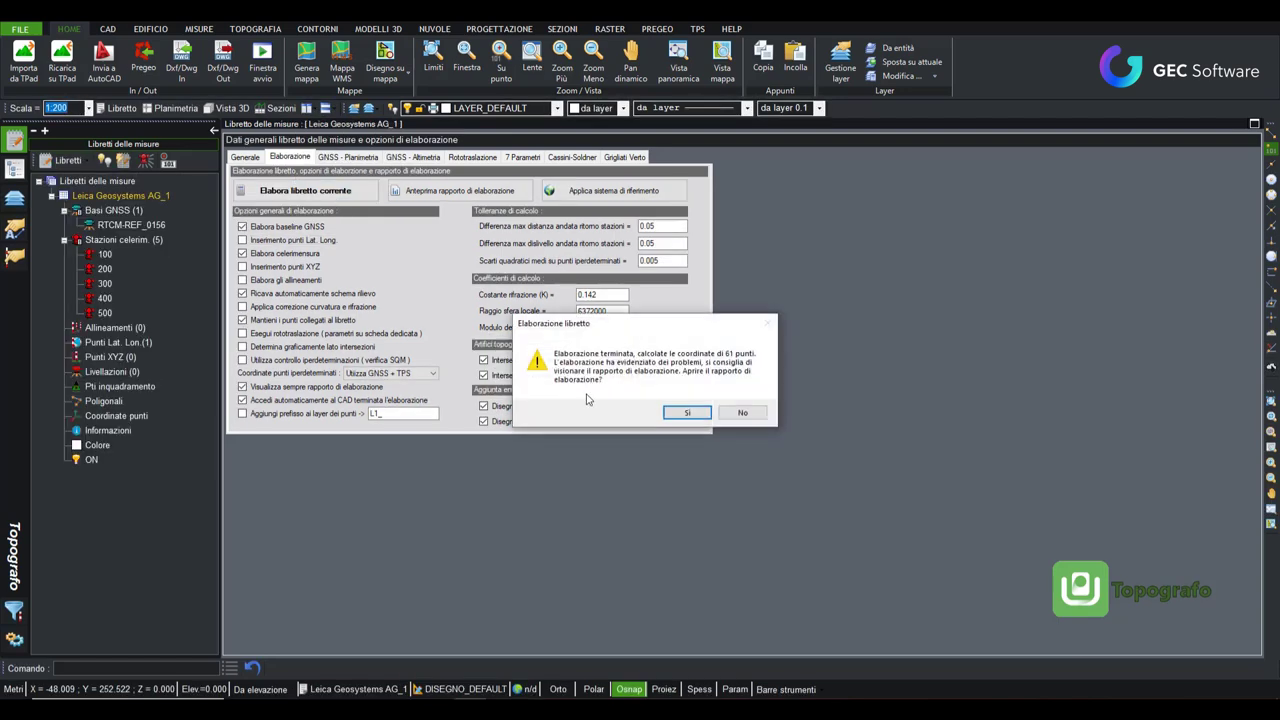
click(687, 412)
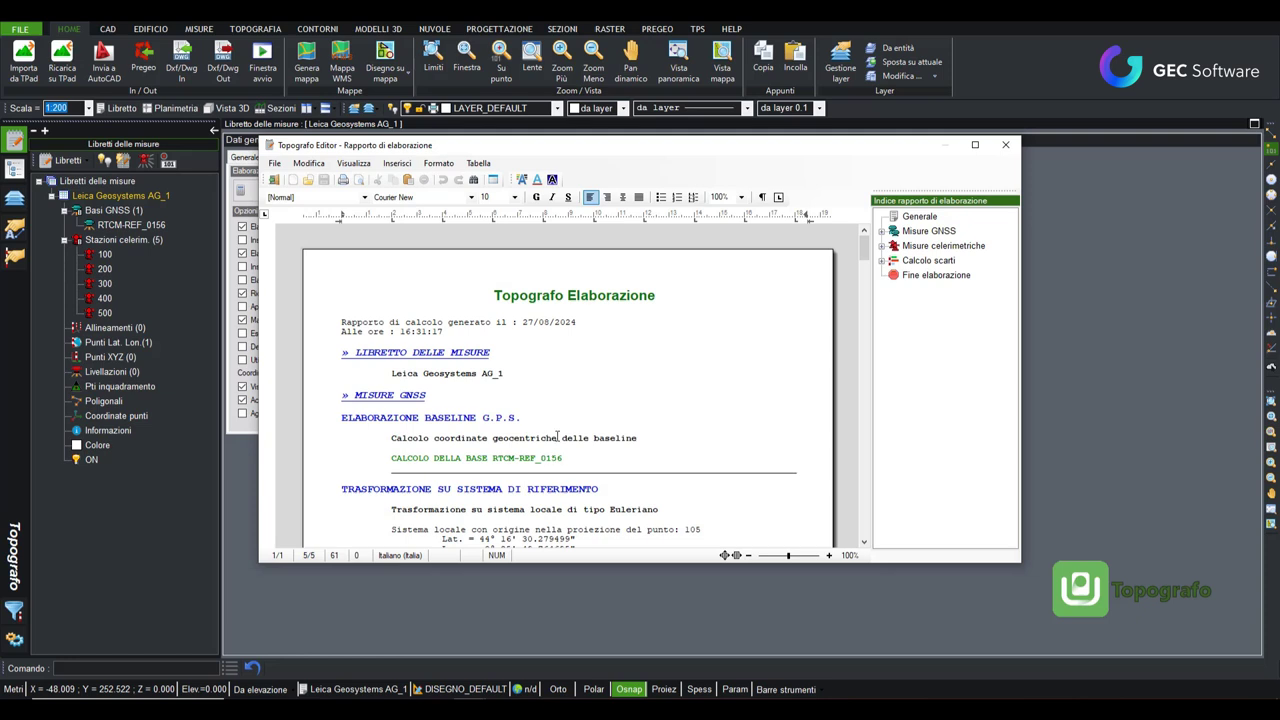
scroll(557, 437, down, 1)
scroll(507, 432, down, 1)
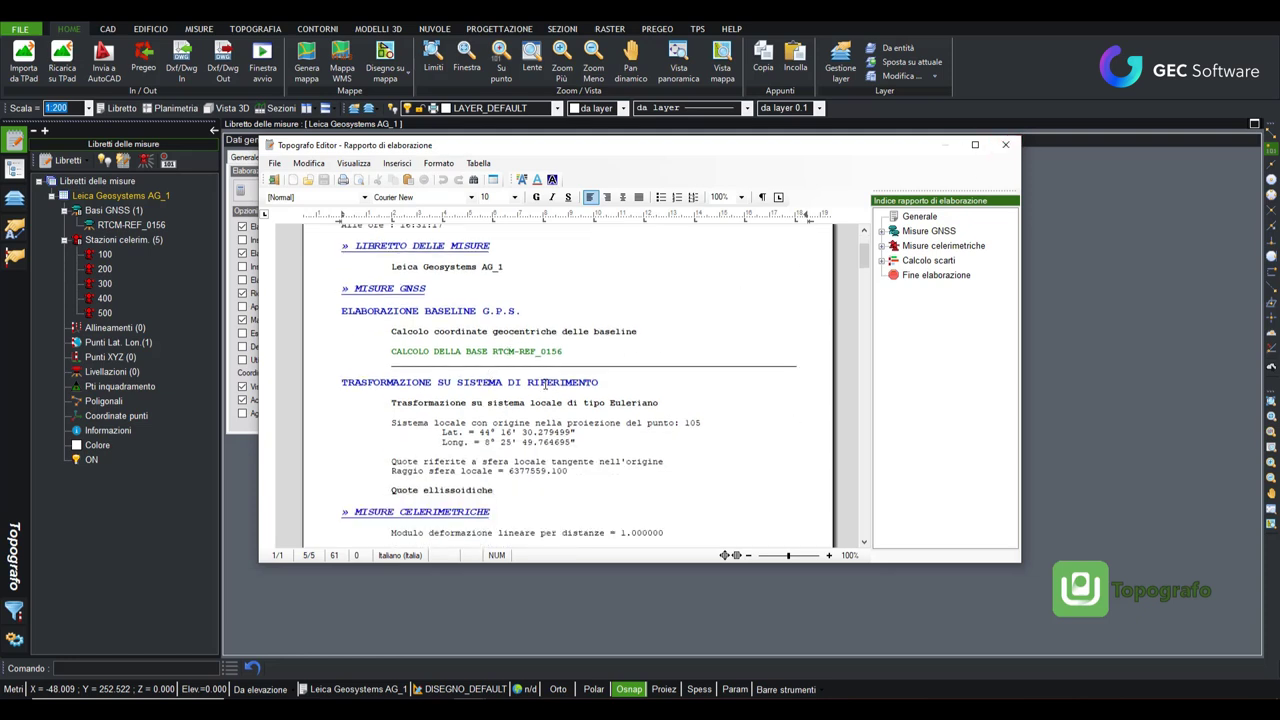
click(1006, 145)
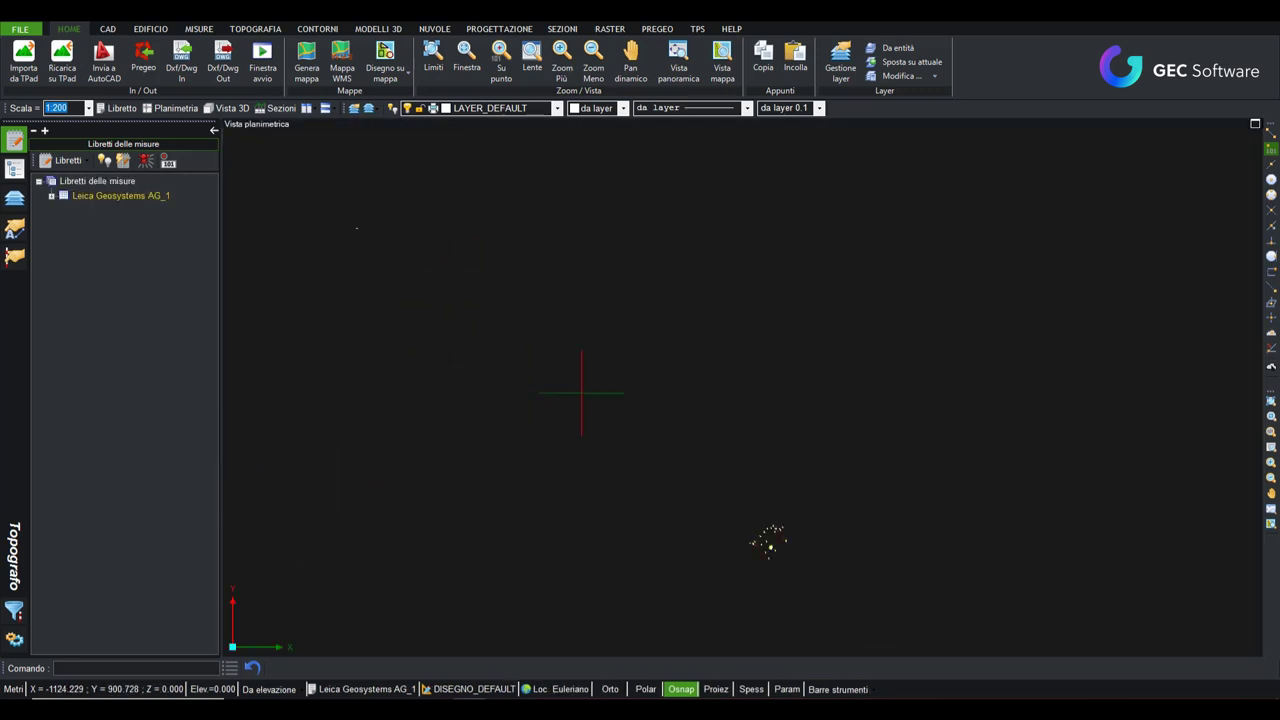
Turn on coloured rays so each station's measurement rays draw in its own colour.
scroll(794, 562, up, 3)
scroll(712, 510, down, 2)
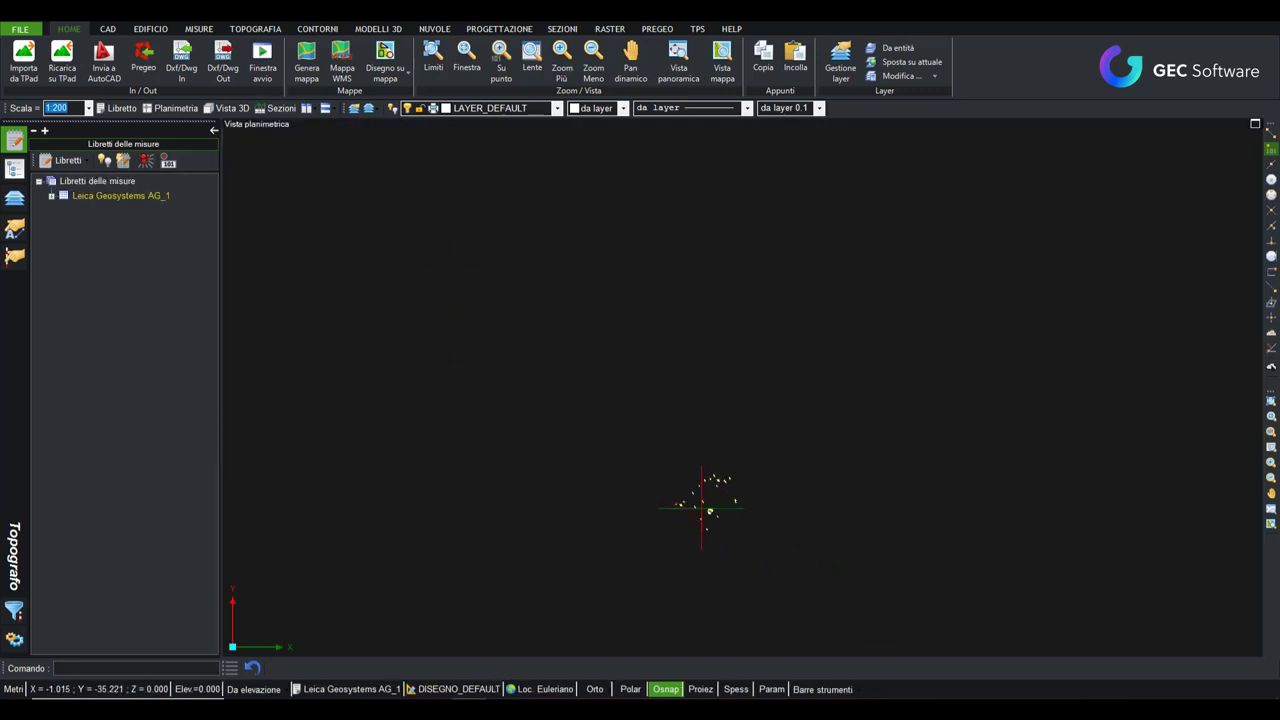
click(145, 160)
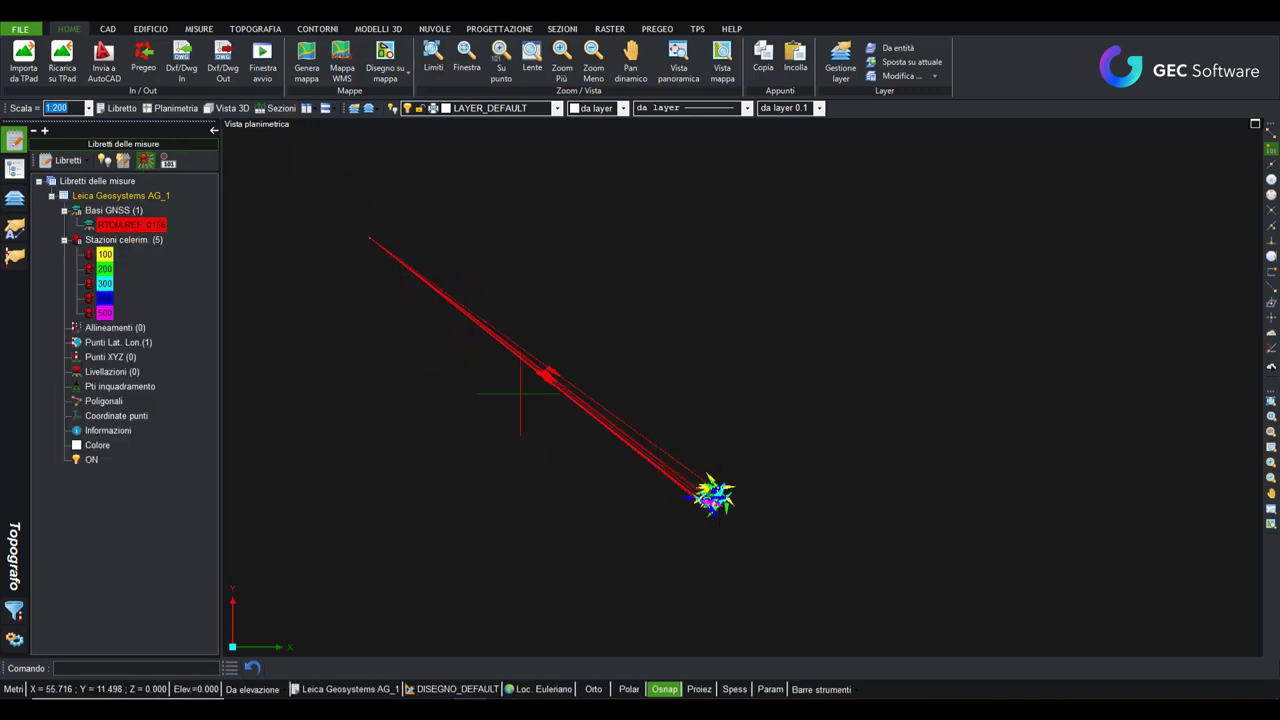
scroll(537, 371, up, 2)
scroll(600, 400, up, 2)
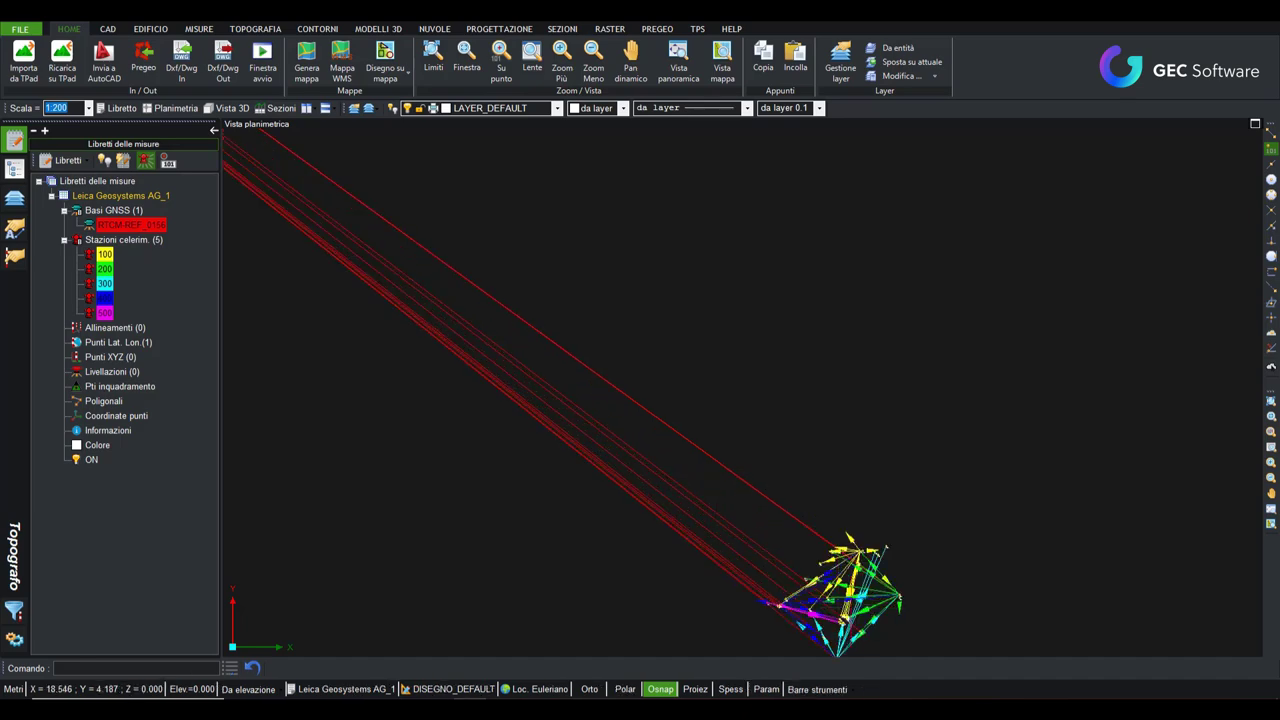
Zoom and pan the plan view to inspect the five stations' rays and the red GNSS baselines.
middle_drag(825, 557, 651, 326)
scroll(651, 326, up, 1)
scroll(655, 322, up, 1)
scroll(660, 320, up, 1)
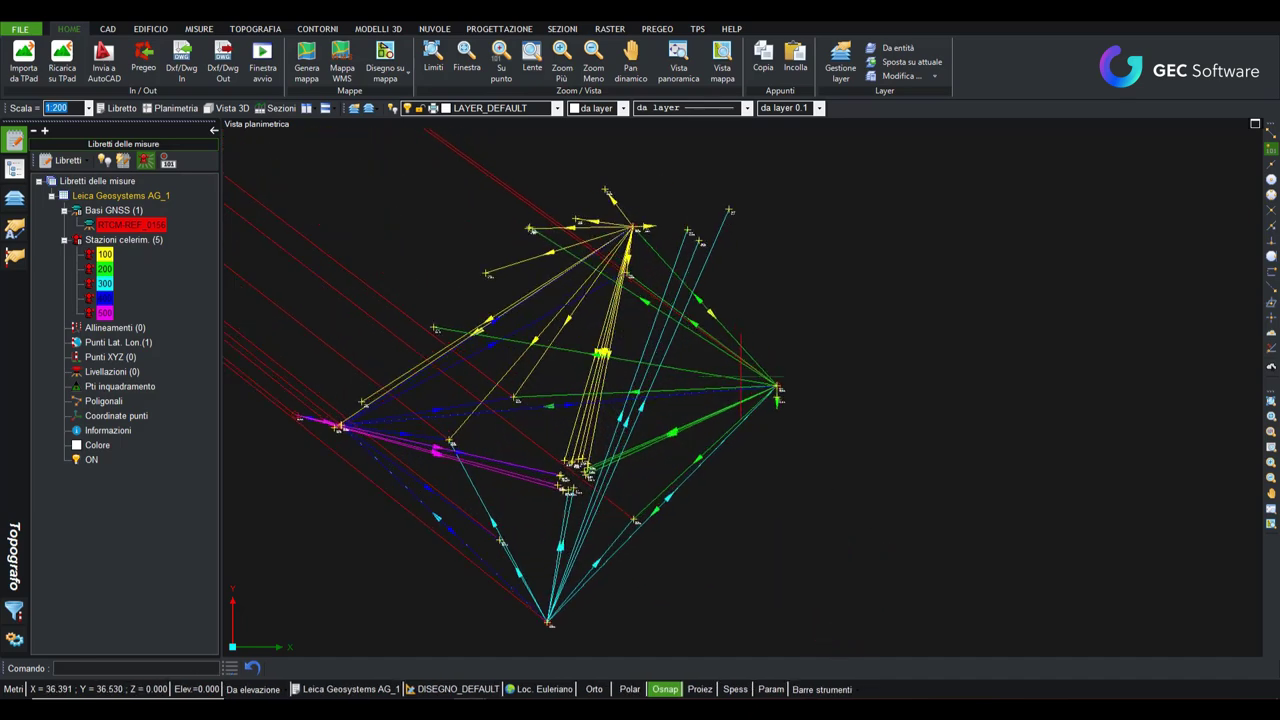
scroll(668, 317, up, 1)
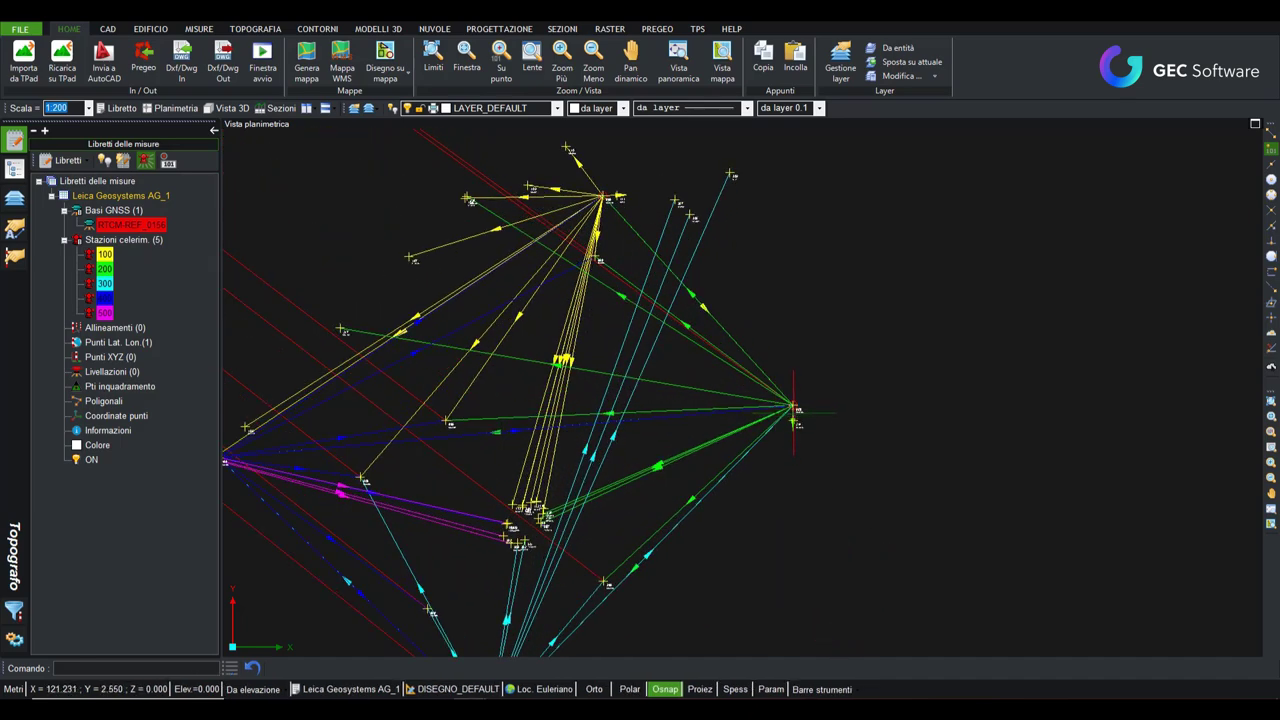
scroll(793, 407, up, 1)
scroll(793, 403, up, 1)
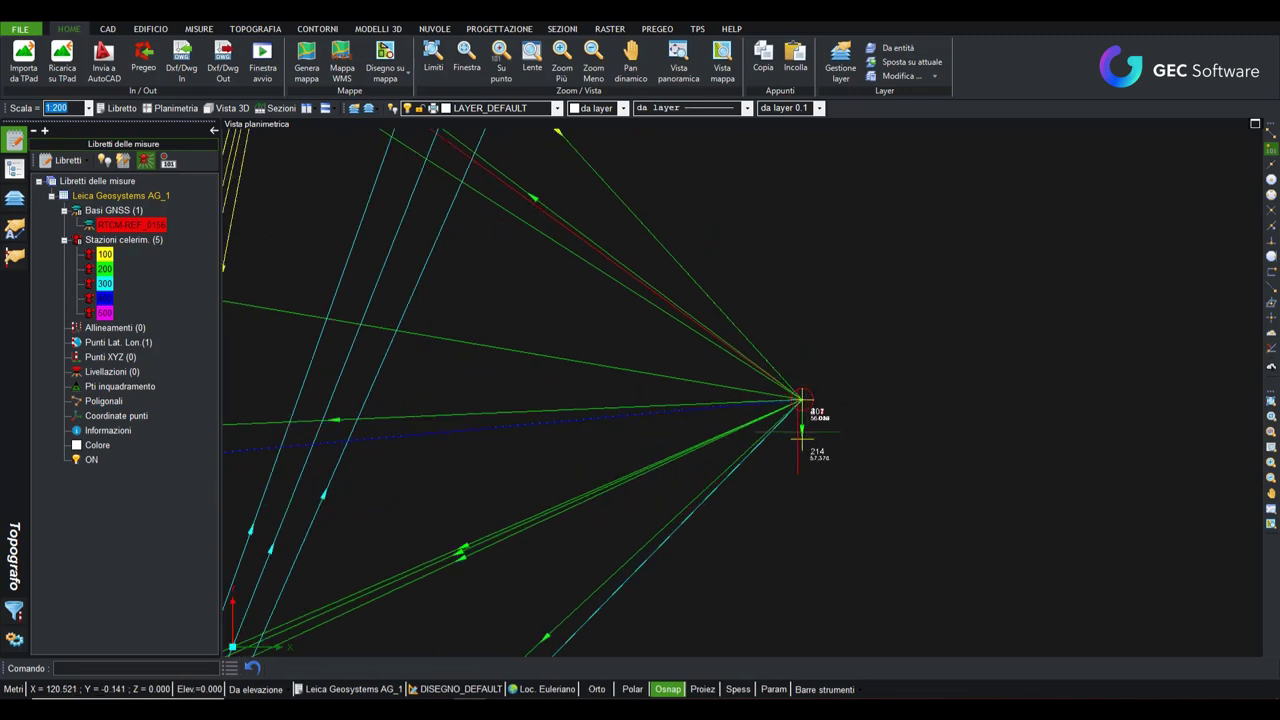
scroll(793, 403, down, 2)
scroll(793, 403, down, 1)
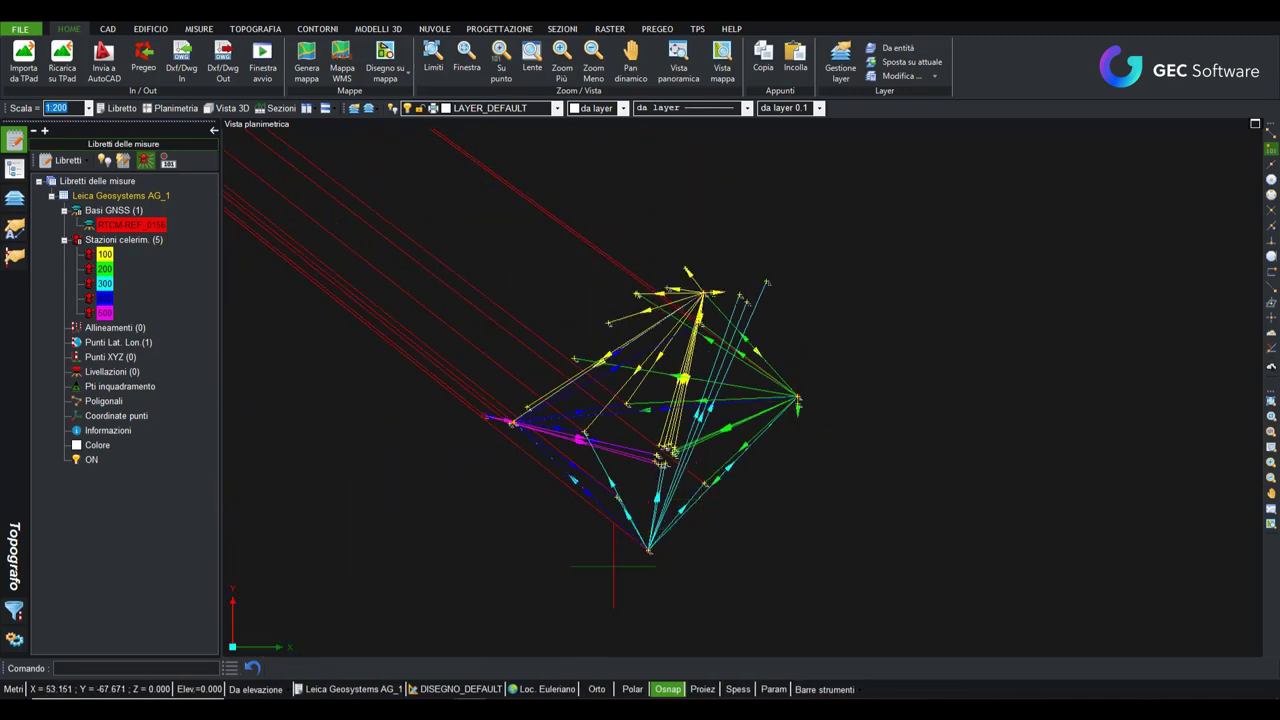
scroll(797, 408, up, 1)
scroll(792, 405, up, 1)
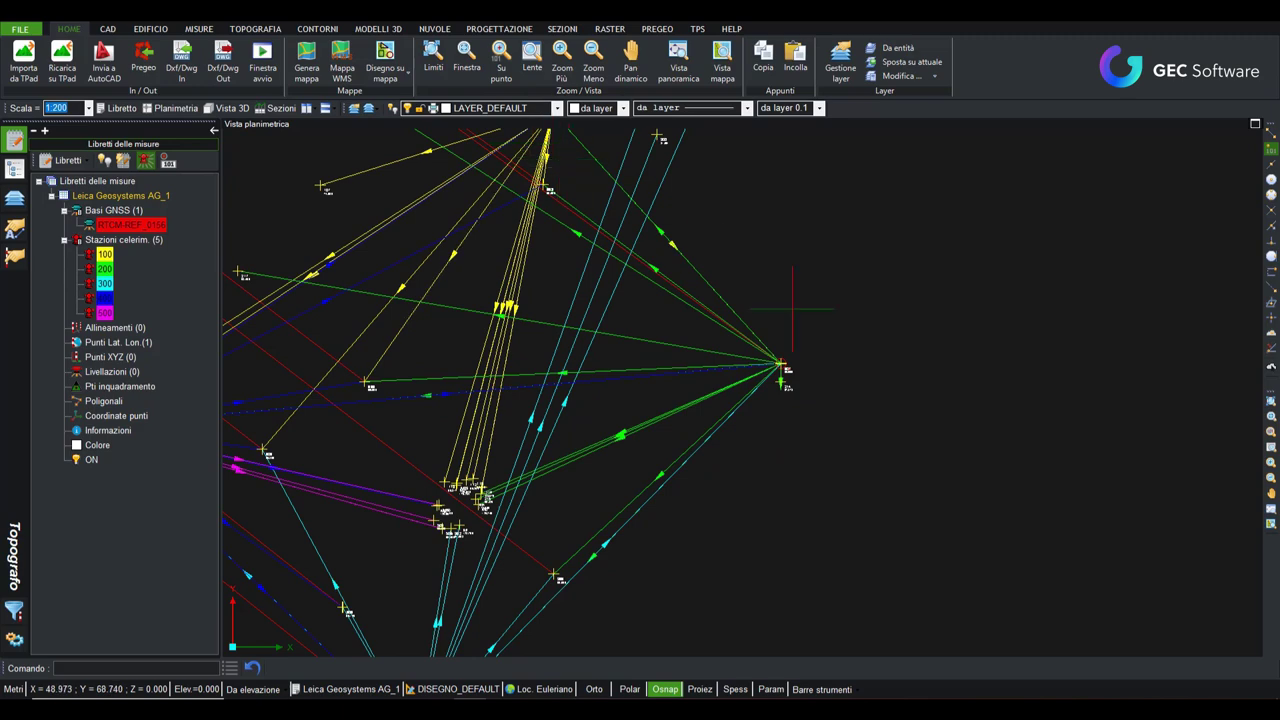
scroll(544, 530, down, 1)
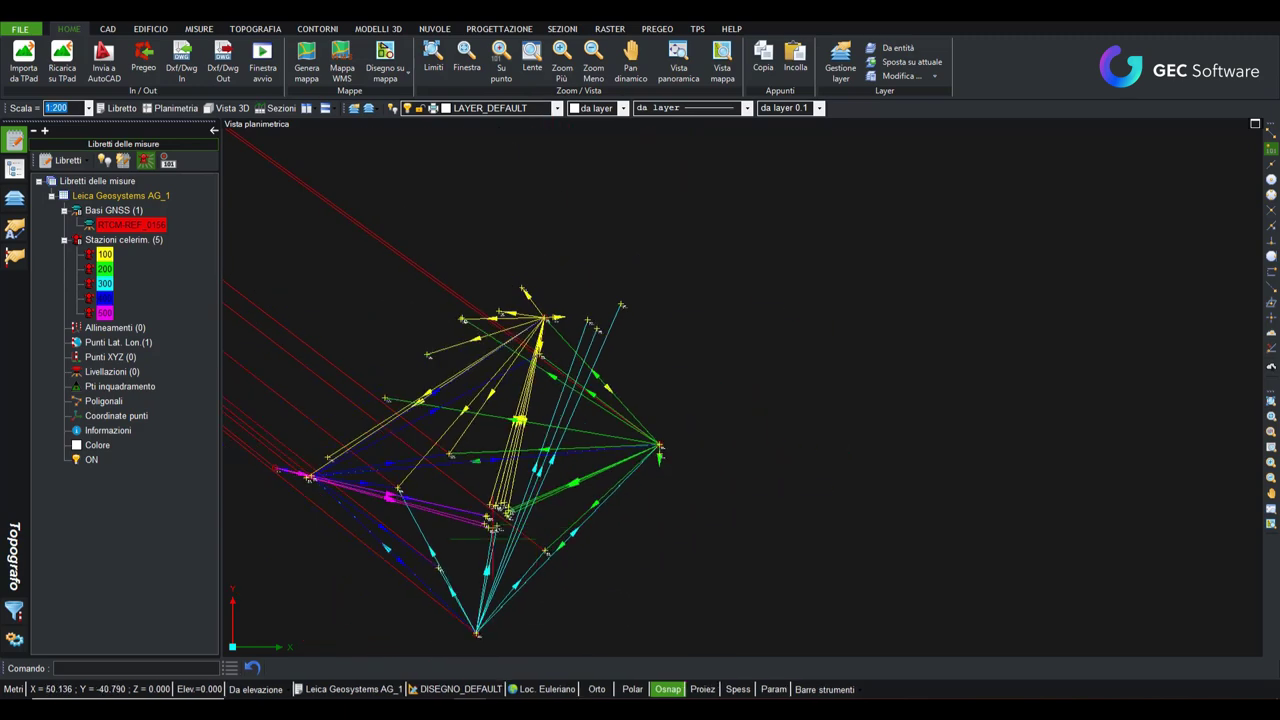
scroll(585, 285, up, 1)
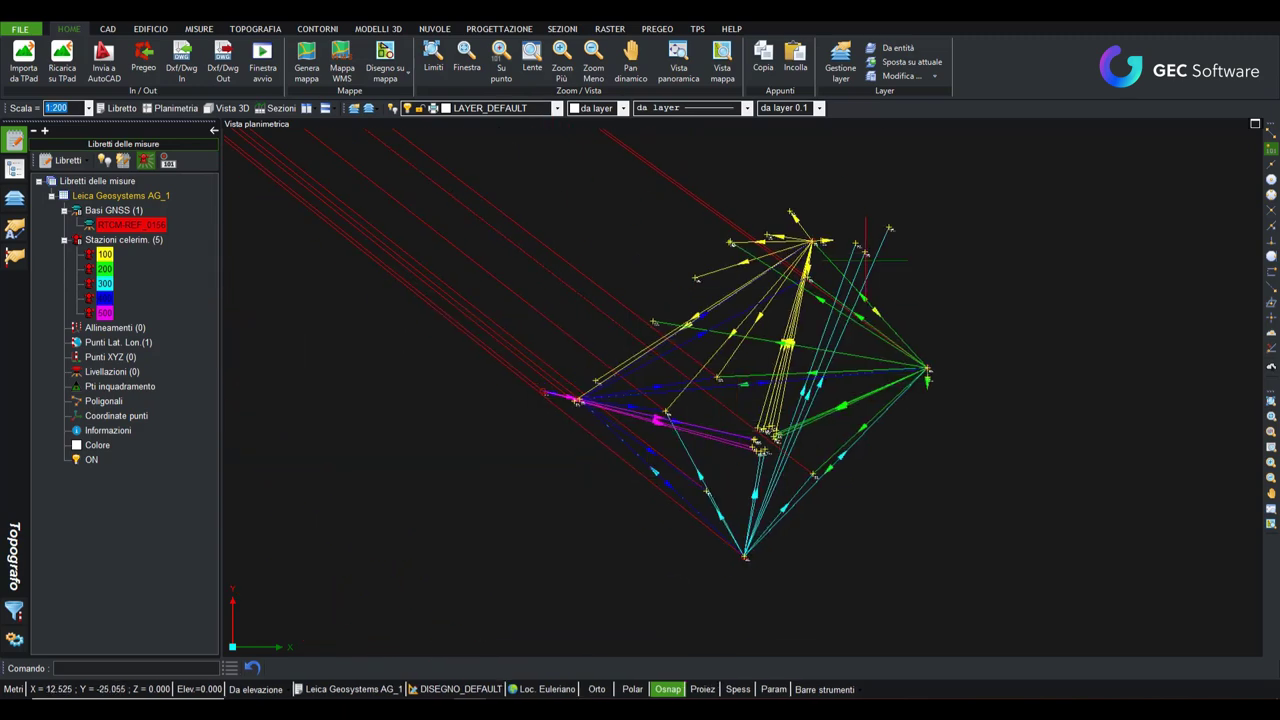
scroll(730, 370, down, 1)
scroll(715, 375, down, 2)
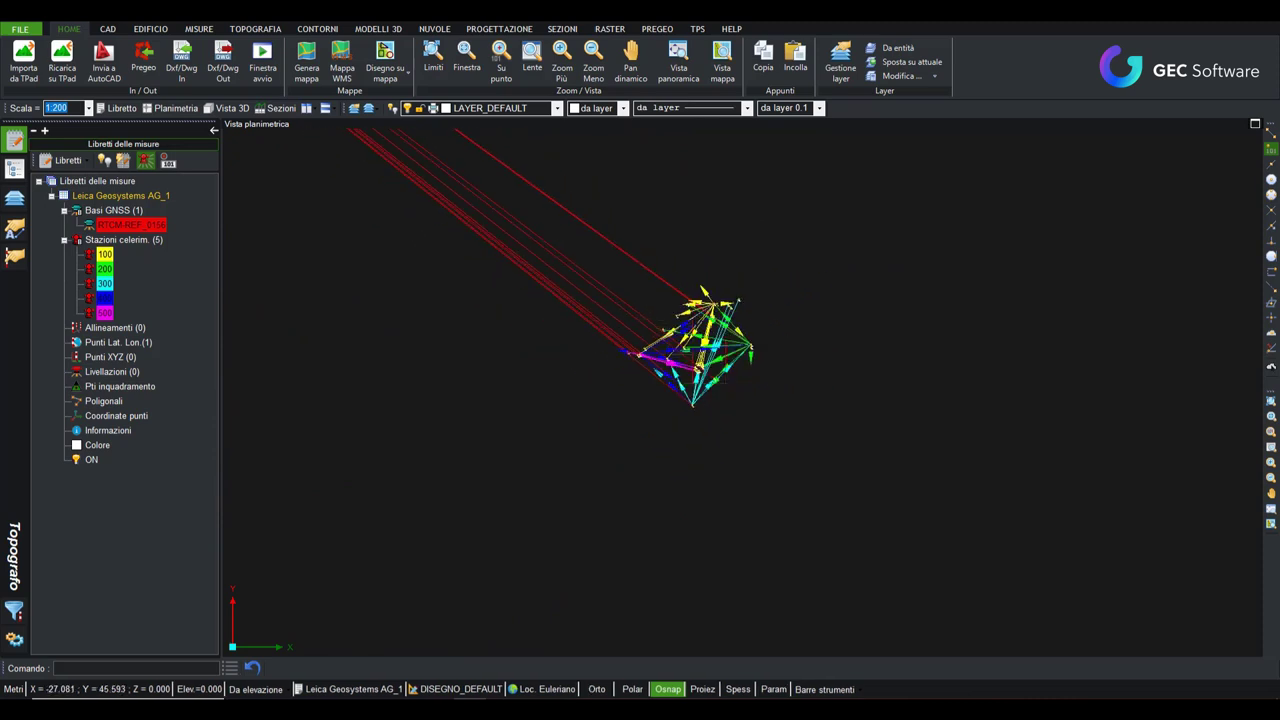
scroll(719, 384, down, 2)
mouse_move(719, 384)
middle_down()
mouse_move(777, 531)
mouse_move(815, 560)
middle_up()
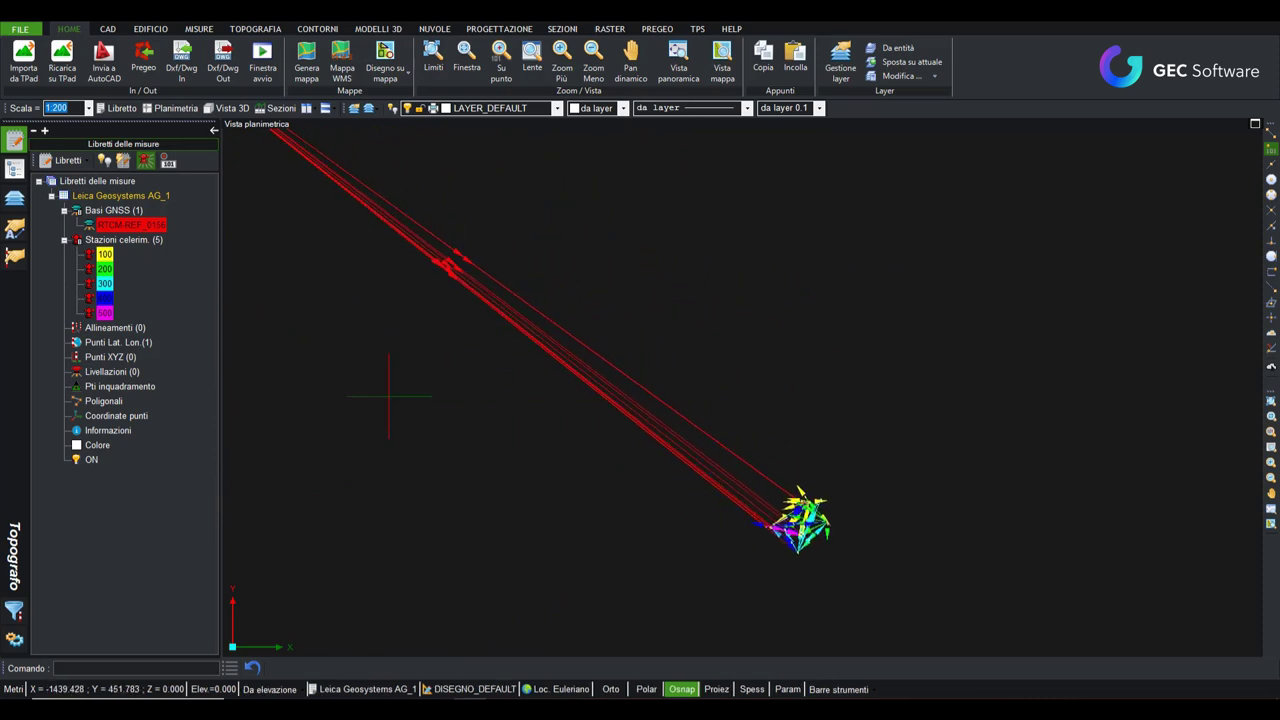